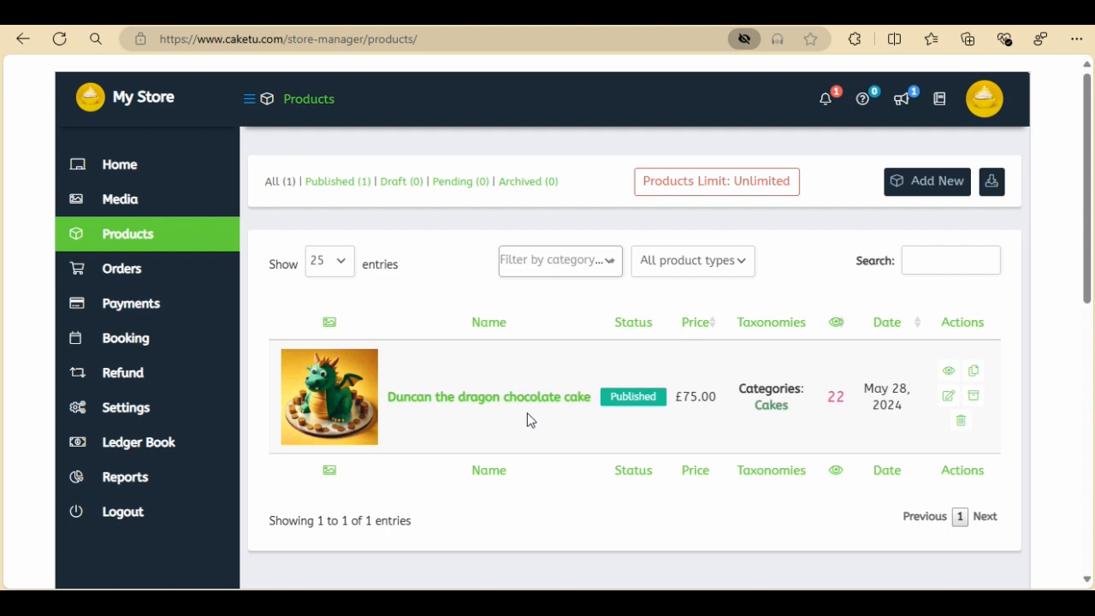
Start adding a new product and set its type to Variable Product
mouse_move(219, 237)
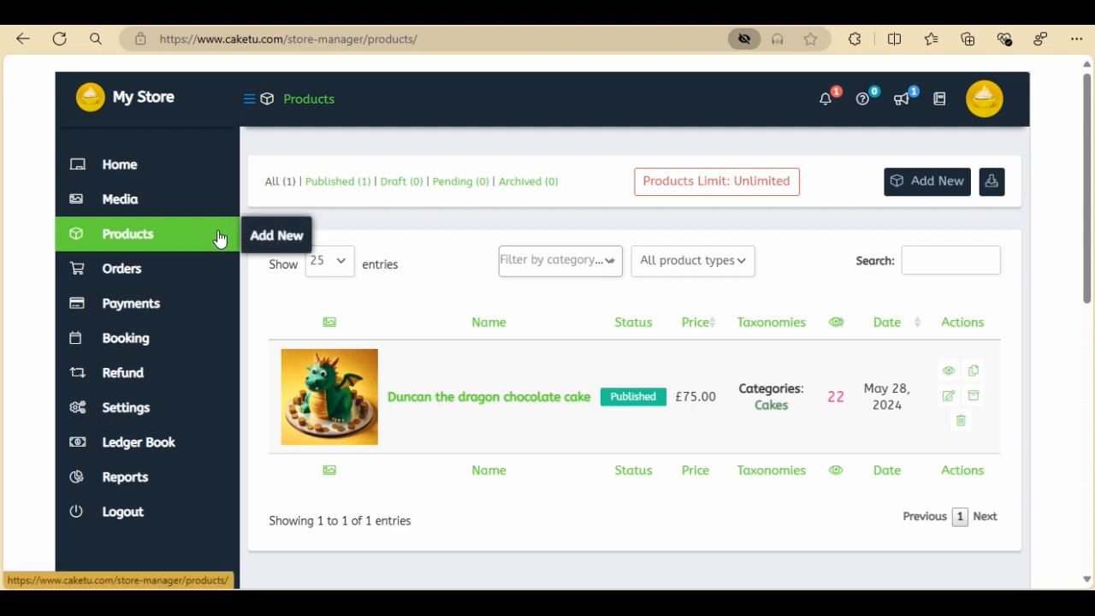
click(287, 240)
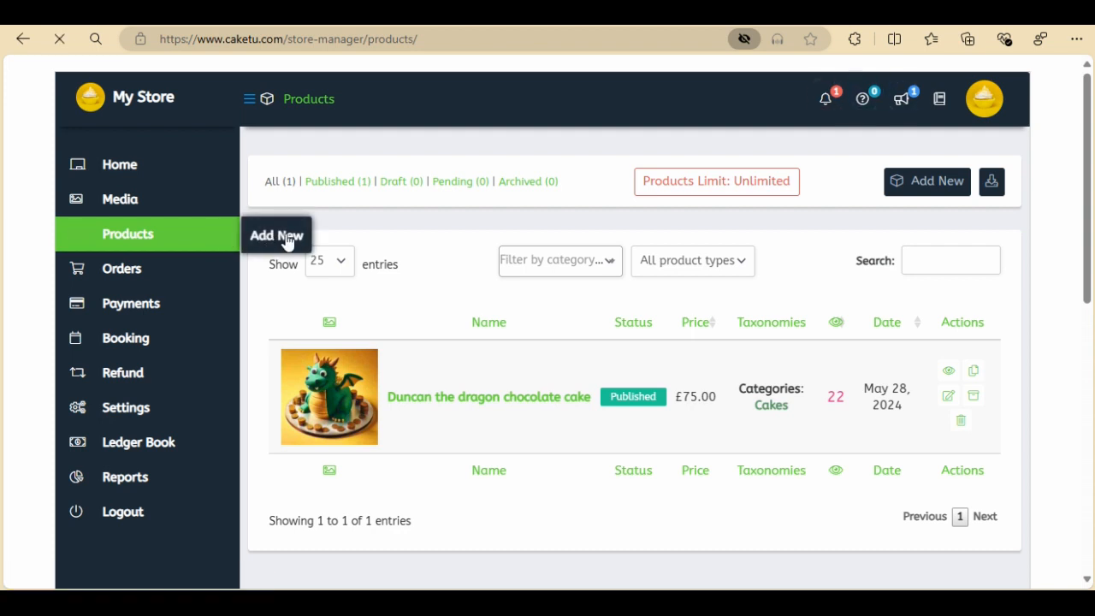
click(428, 268)
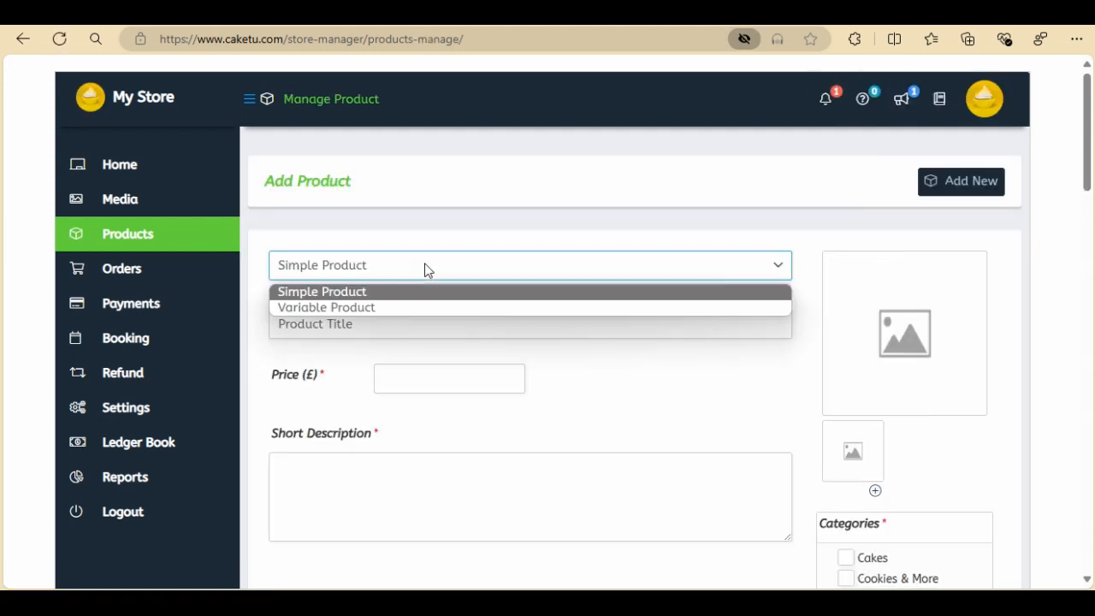
click(354, 308)
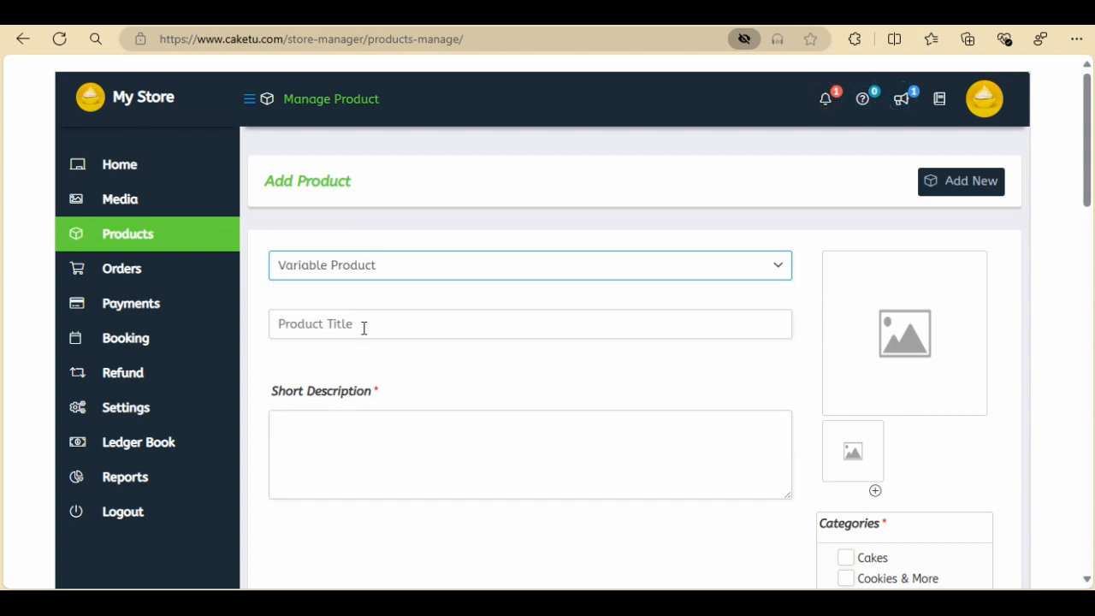
Title the product Vanilla and Raspberry Cupcakes and paste in its short description about vanilla cupcakes with Swiss meringue buttercream
click(363, 327)
text(Vanilla)
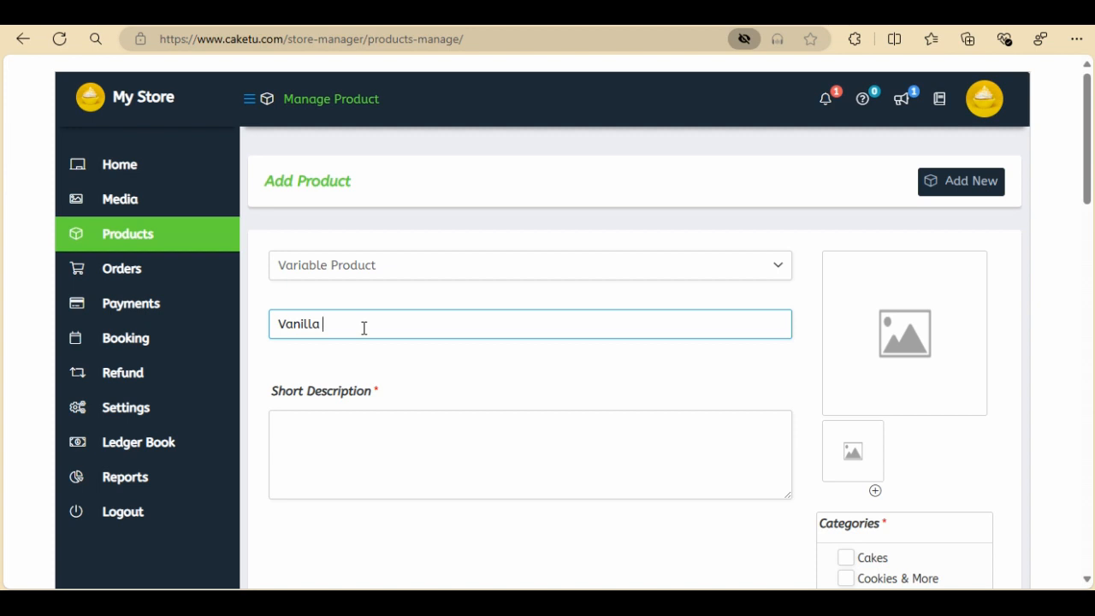
text( and Raspberry Cupcake)
key(BackSpace)
key(BackSpace)
key(BackSpace)
key(BackSpace)
text(cakes)
click(389, 447)
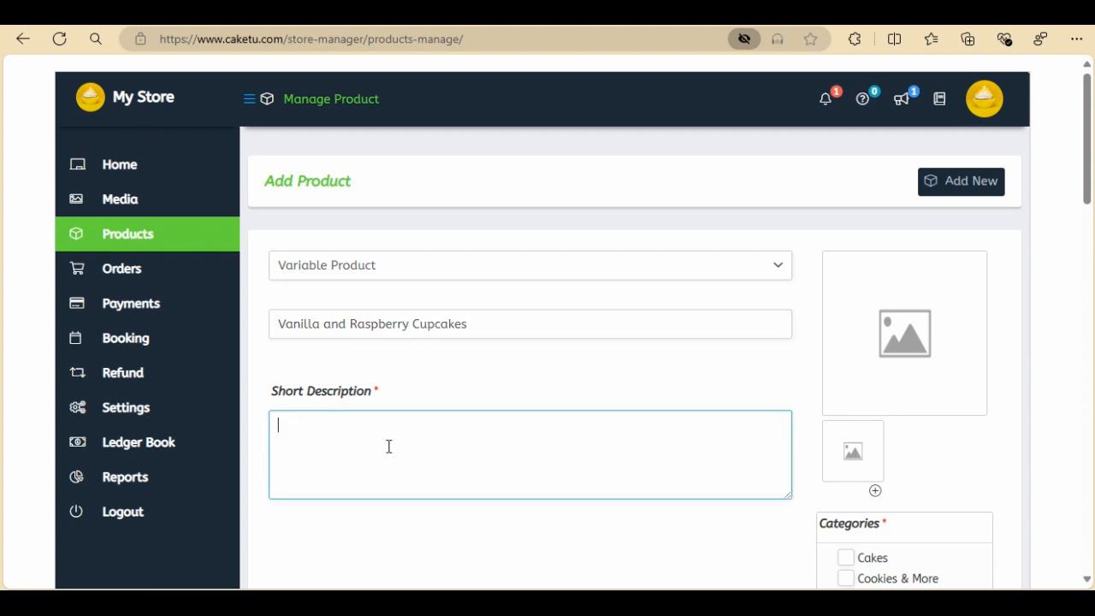
text(Delicious vanilla cupcakes, made with real vanilla extract, and hand decorated with Swiss meringue buttercream and coloured sugar sprinkles.)
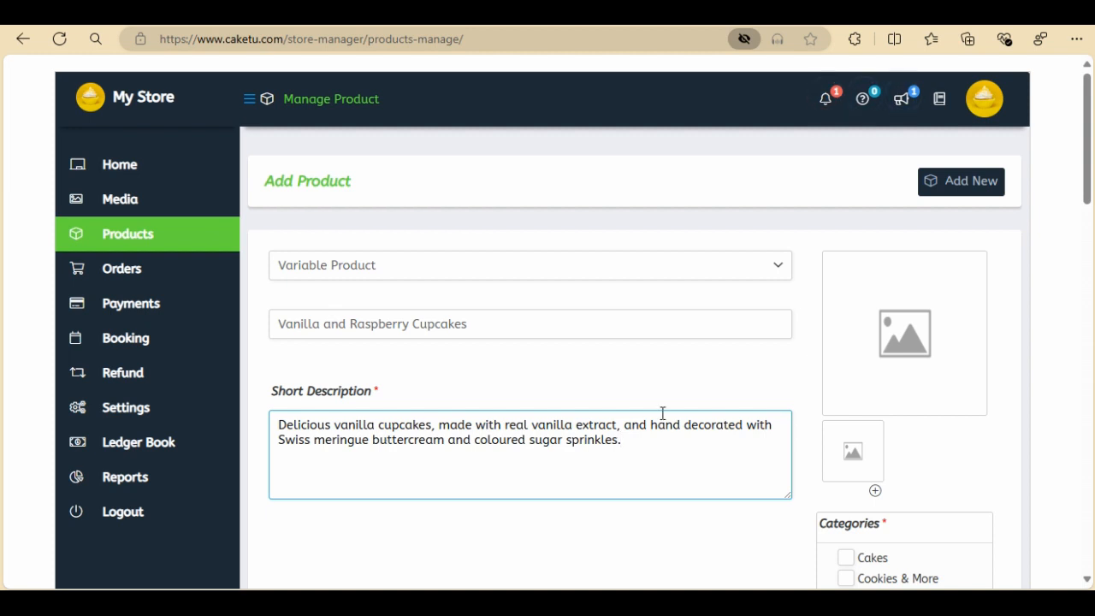
Set the main product image to the yellow cupcake photo from the media library
click(894, 344)
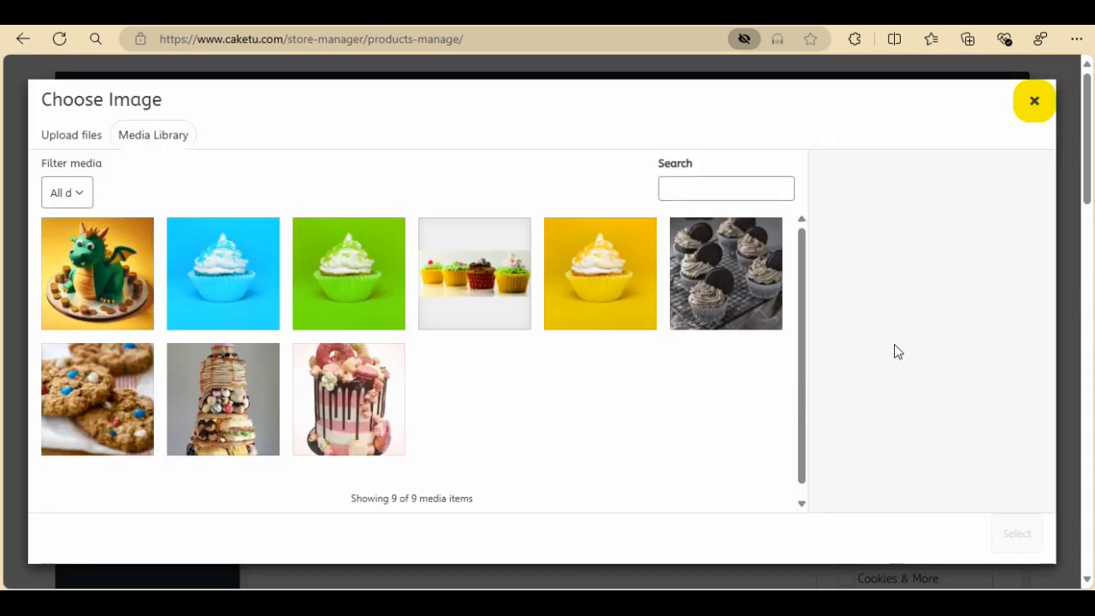
click(601, 312)
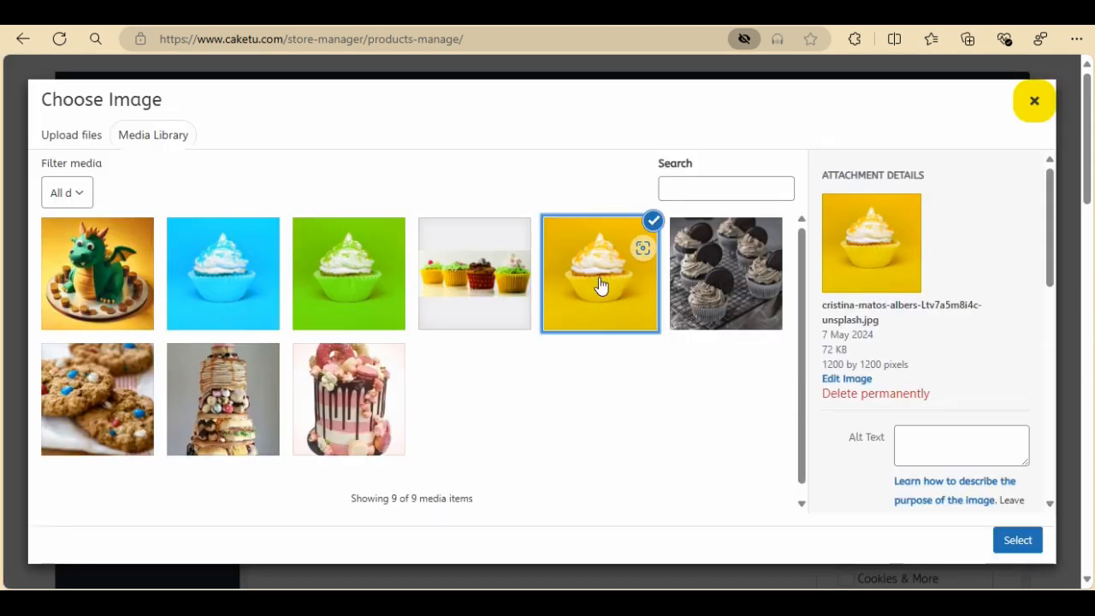
click(1010, 539)
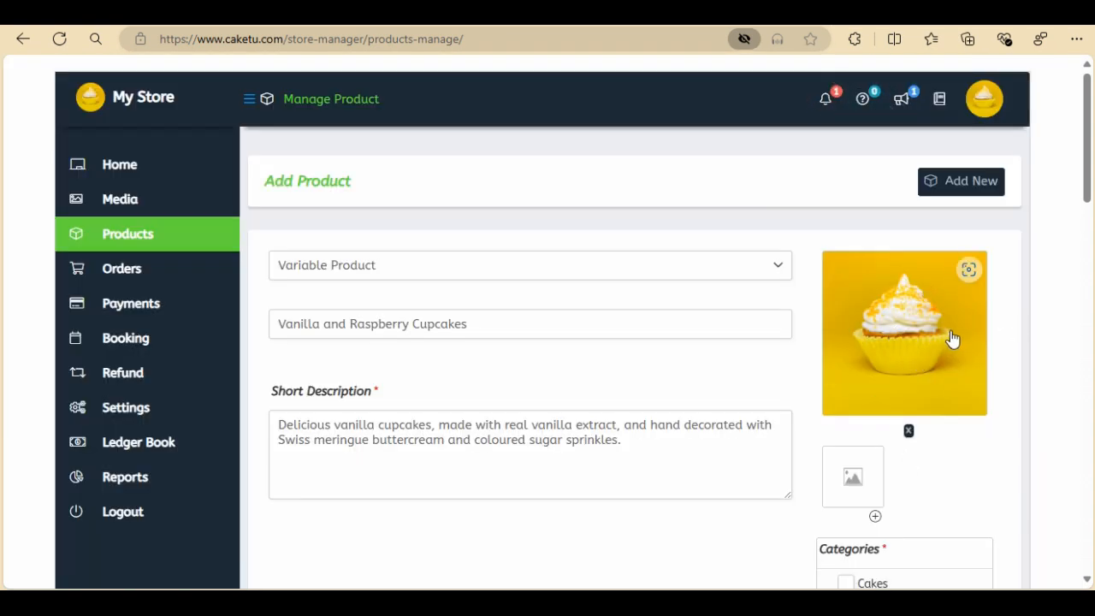
Assign the Cupcakes category and add the Anniversary and Birthday tags from the most used tags
scroll(953, 339, down, 1)
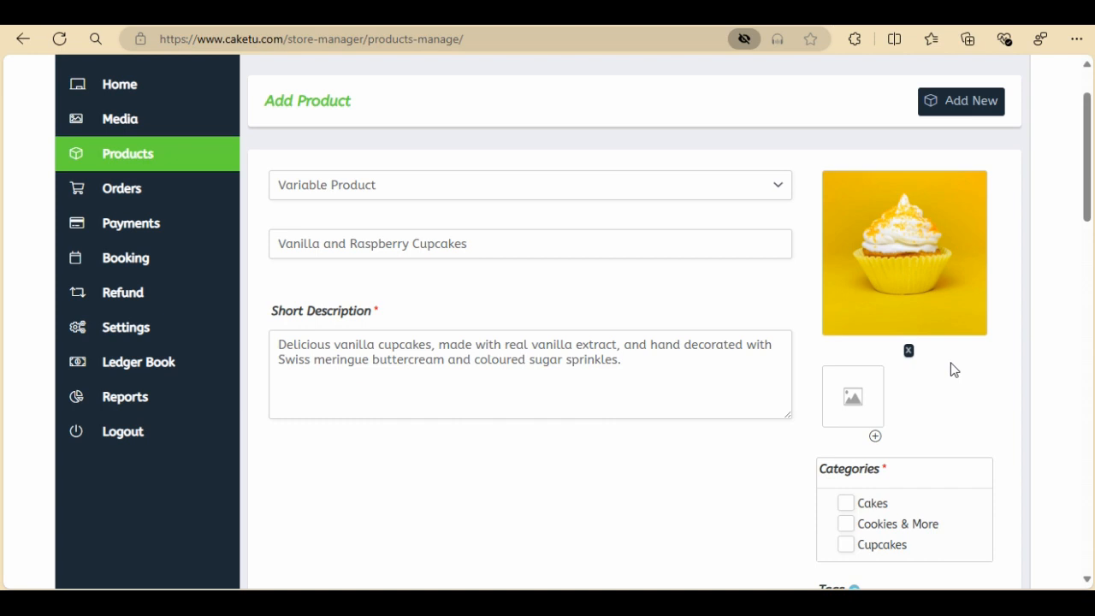
scroll(955, 370, down, 3)
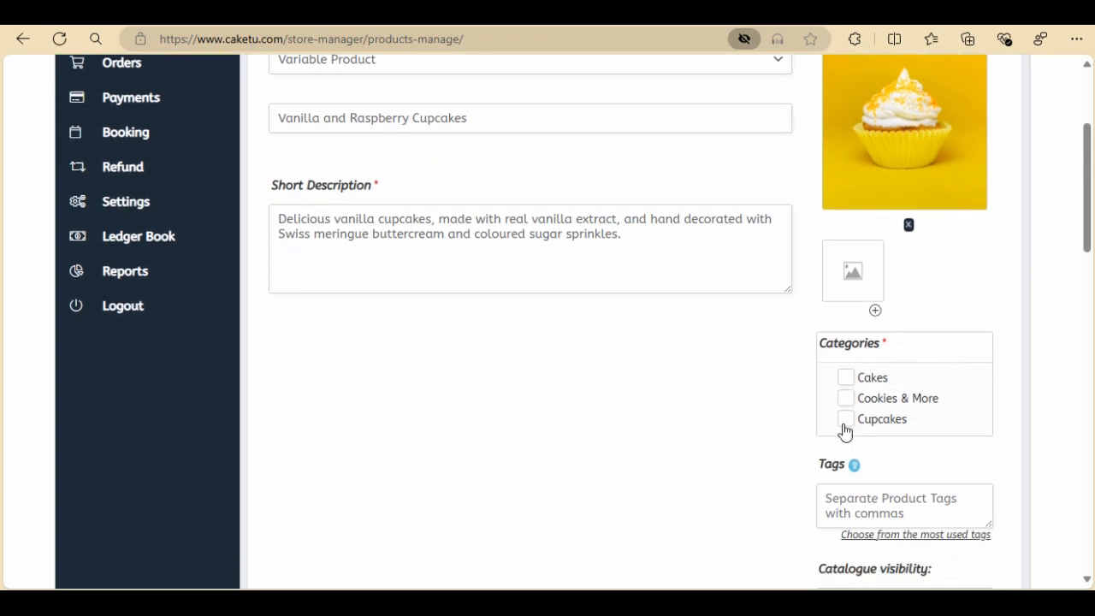
scroll(941, 420, down, 2)
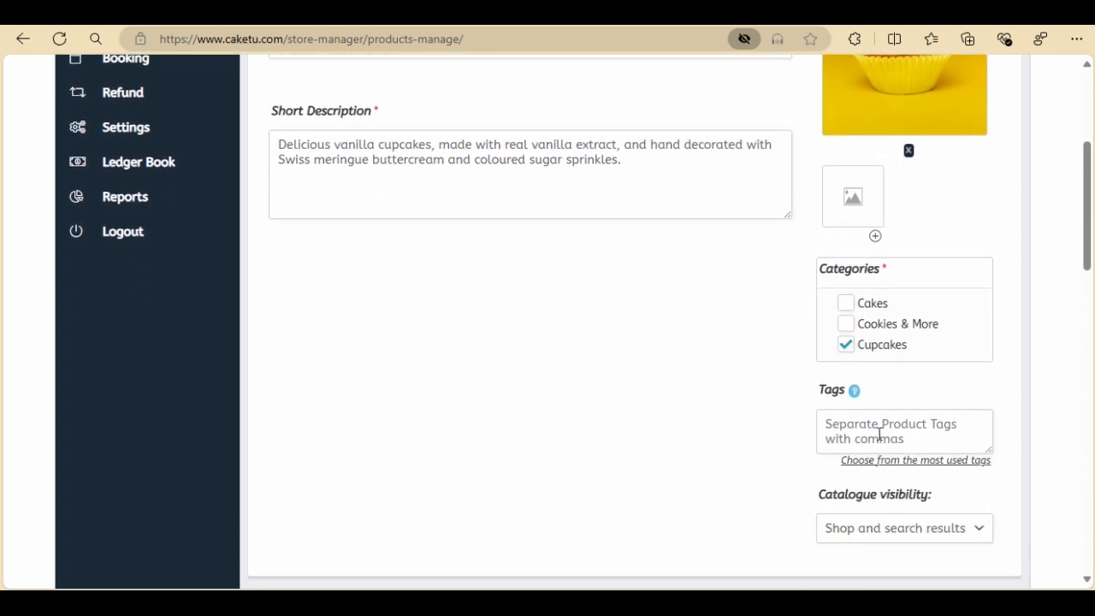
click(893, 468)
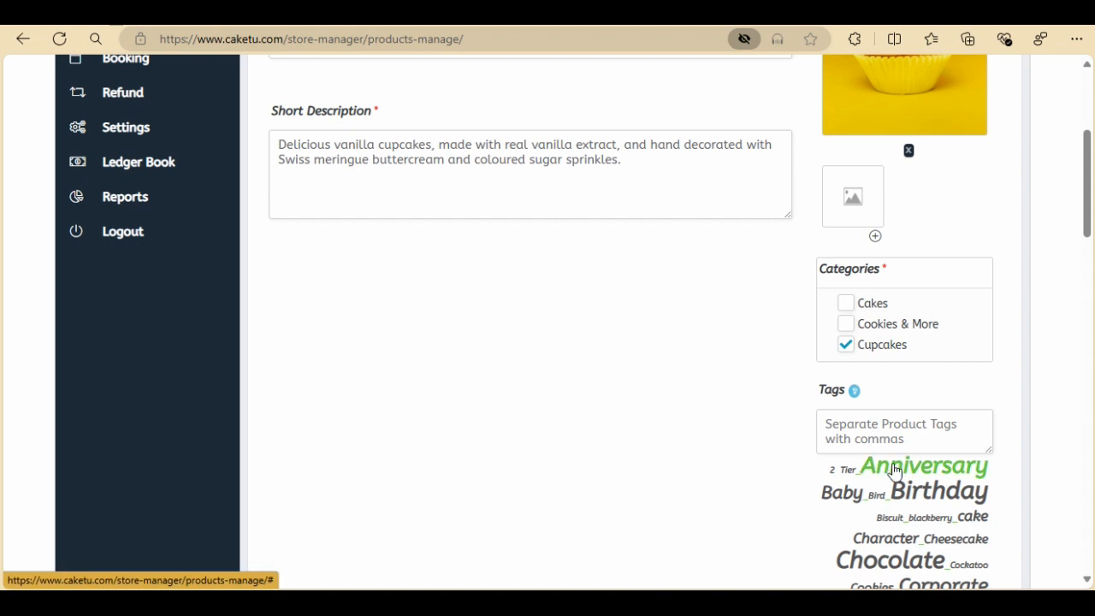
click(897, 469)
click(915, 491)
Activate the Colour attribute for the product with the values Blue, Green and Yellow
scroll(723, 408, down, 6)
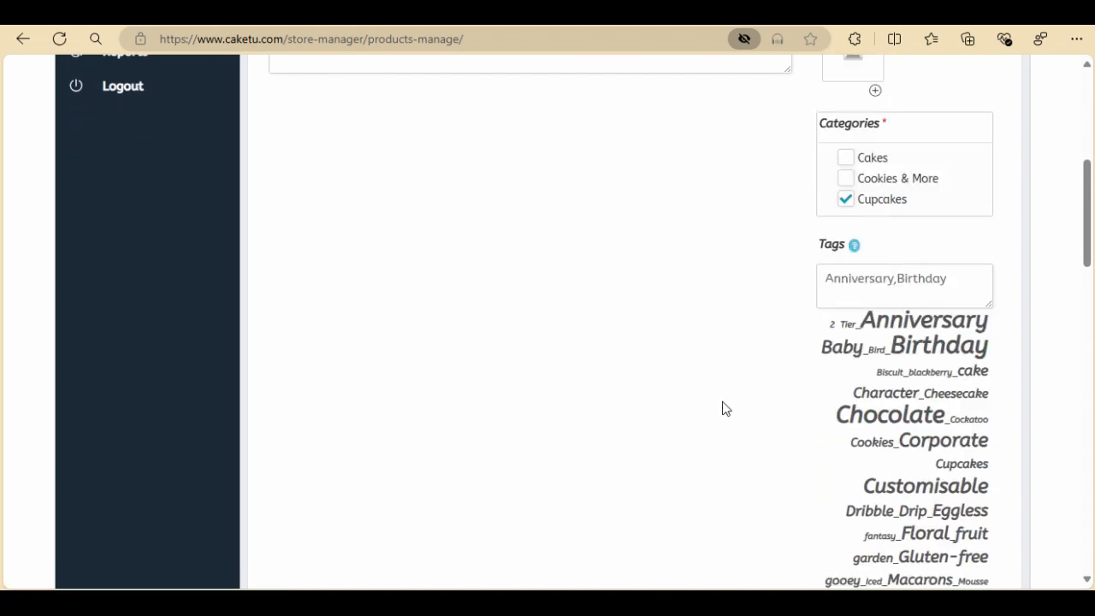
scroll(723, 409, down, 3)
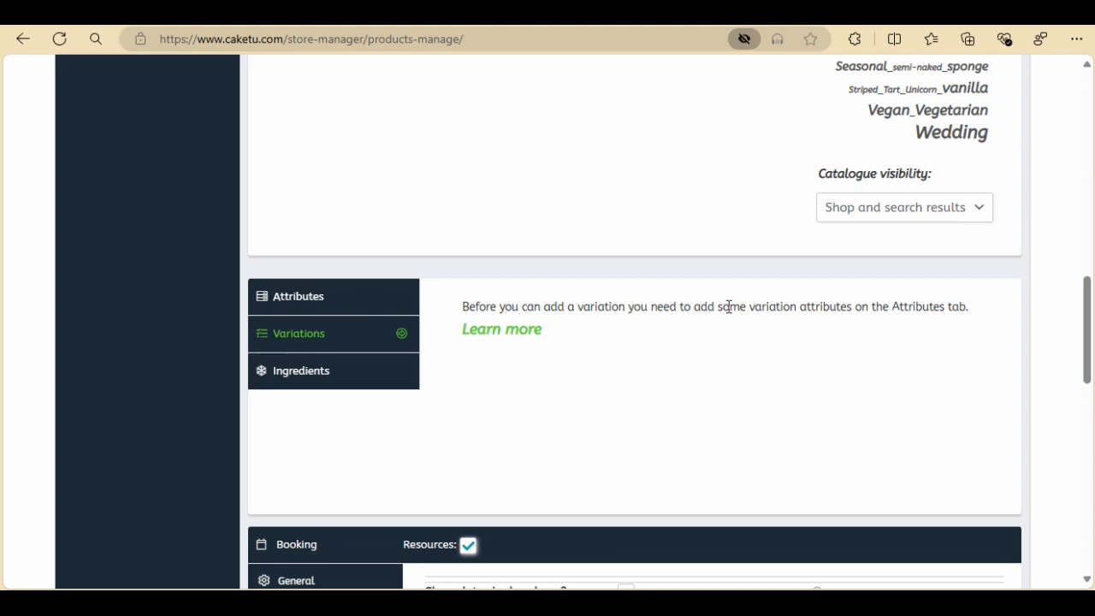
click(366, 297)
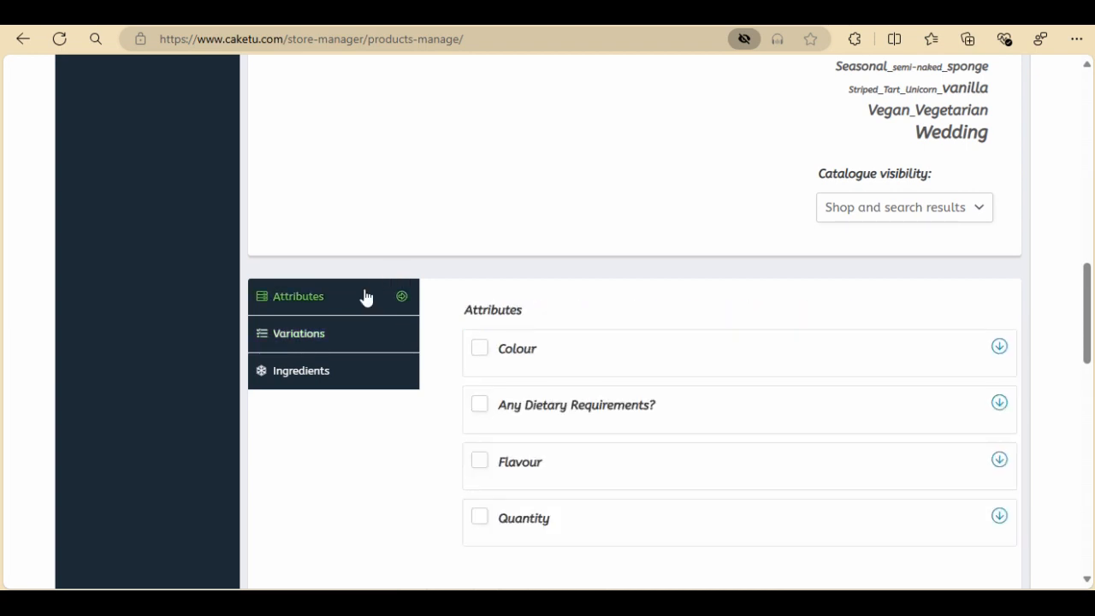
click(480, 351)
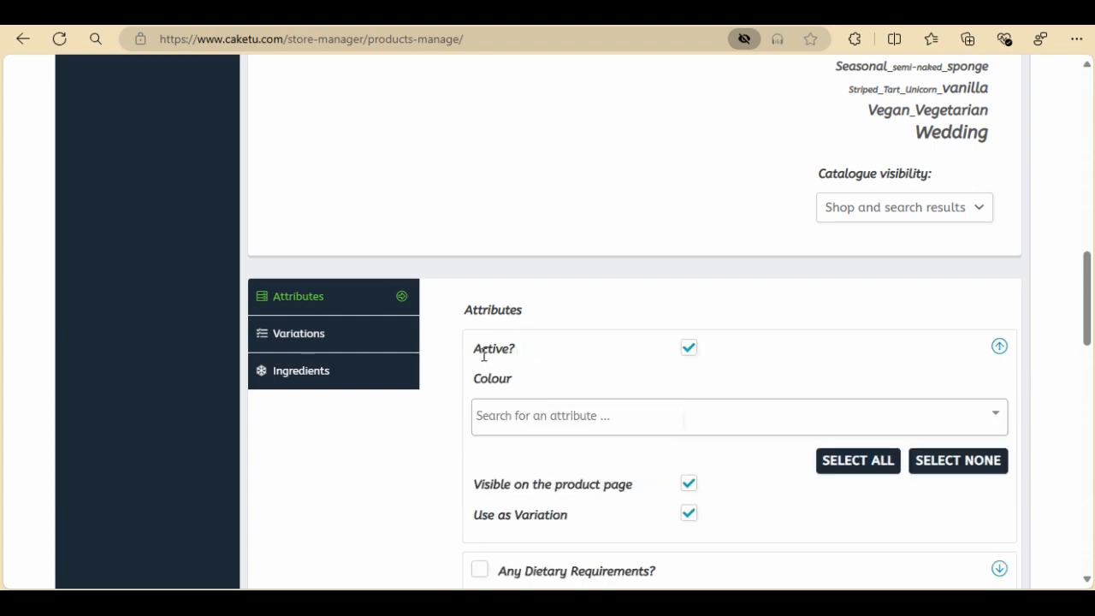
click(599, 418)
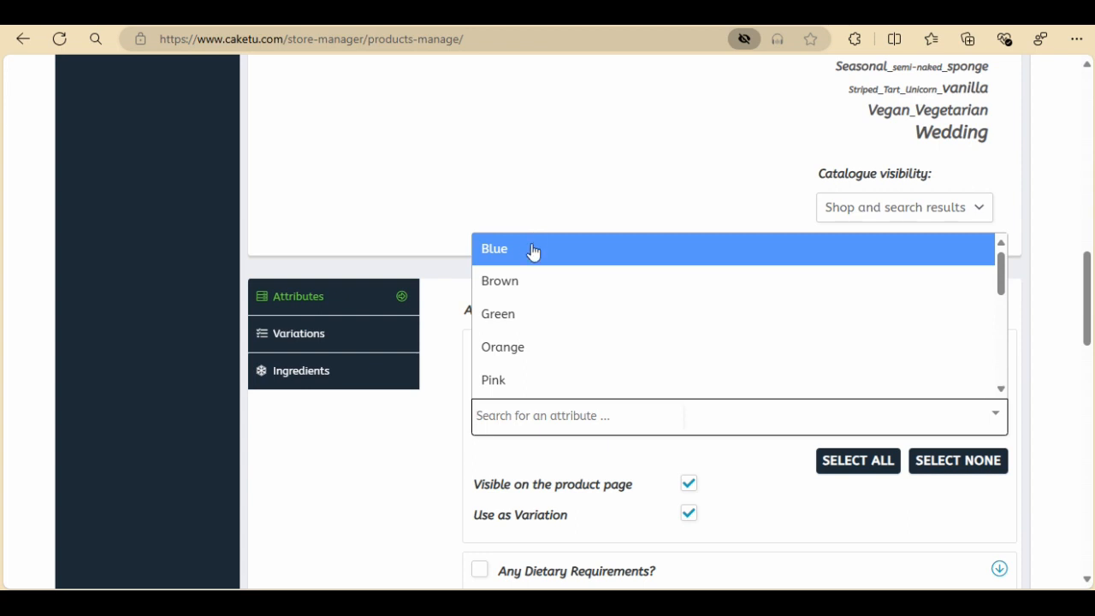
click(536, 248)
click(552, 427)
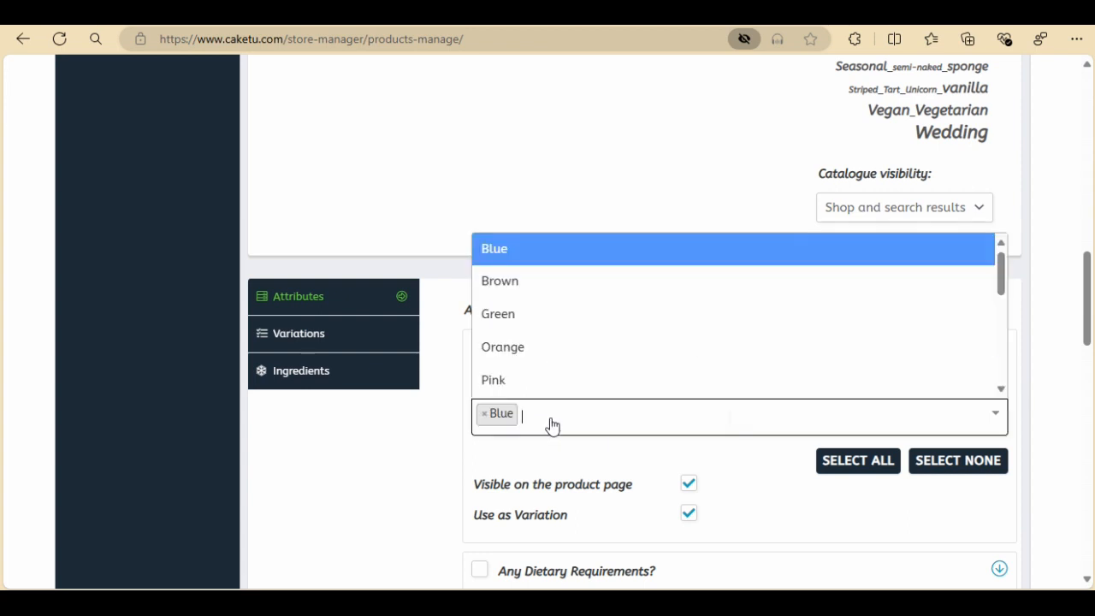
click(516, 318)
click(583, 417)
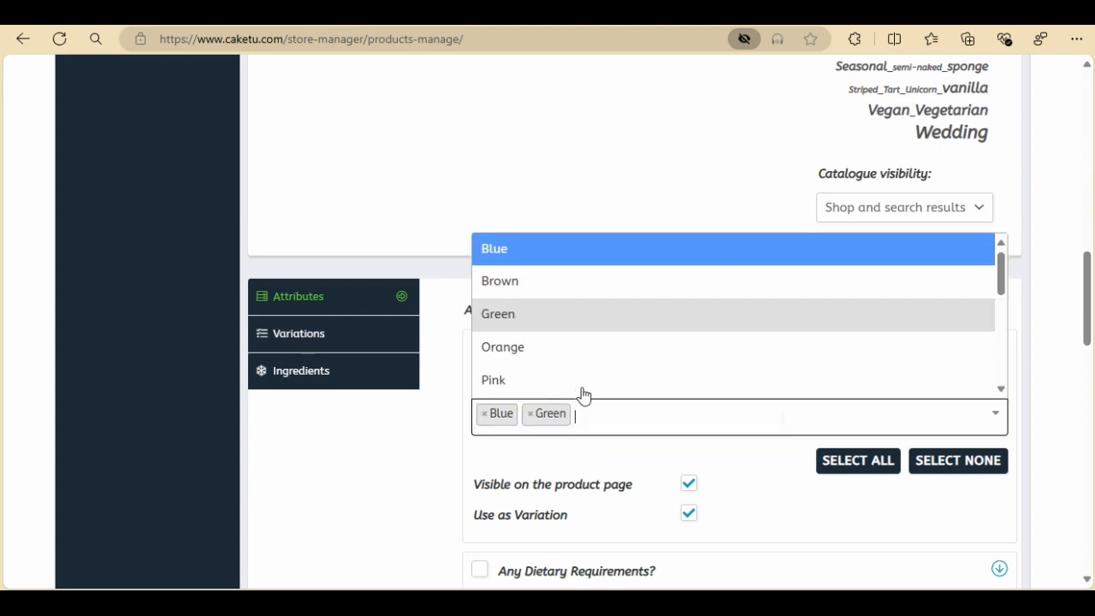
scroll(582, 342, down, 2)
click(524, 355)
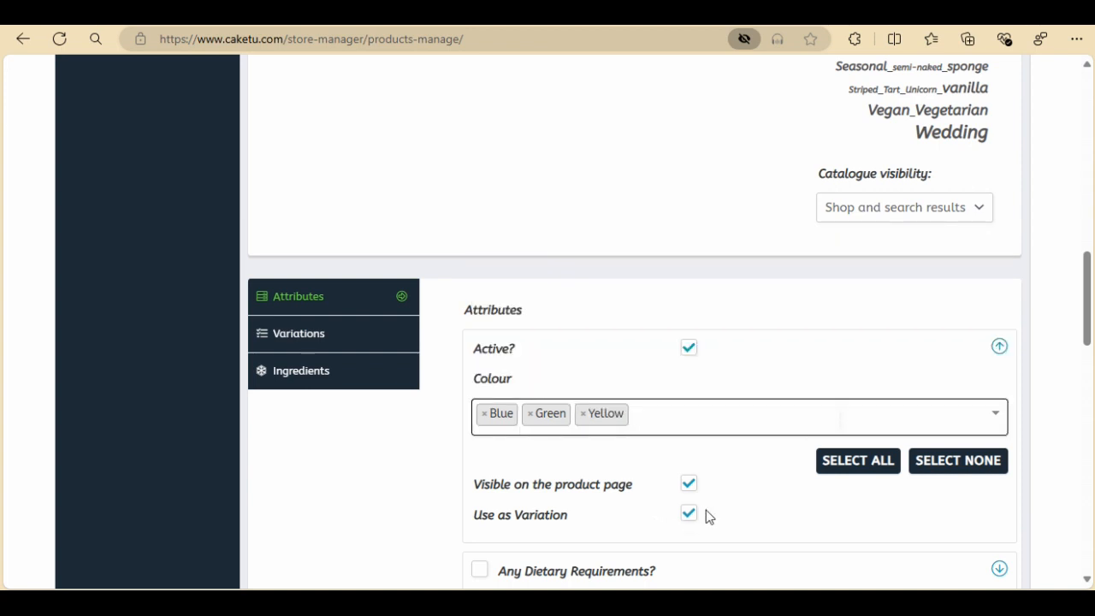
Set the first variation to Blue with the blue cupcake image and a regular price of 18
click(349, 340)
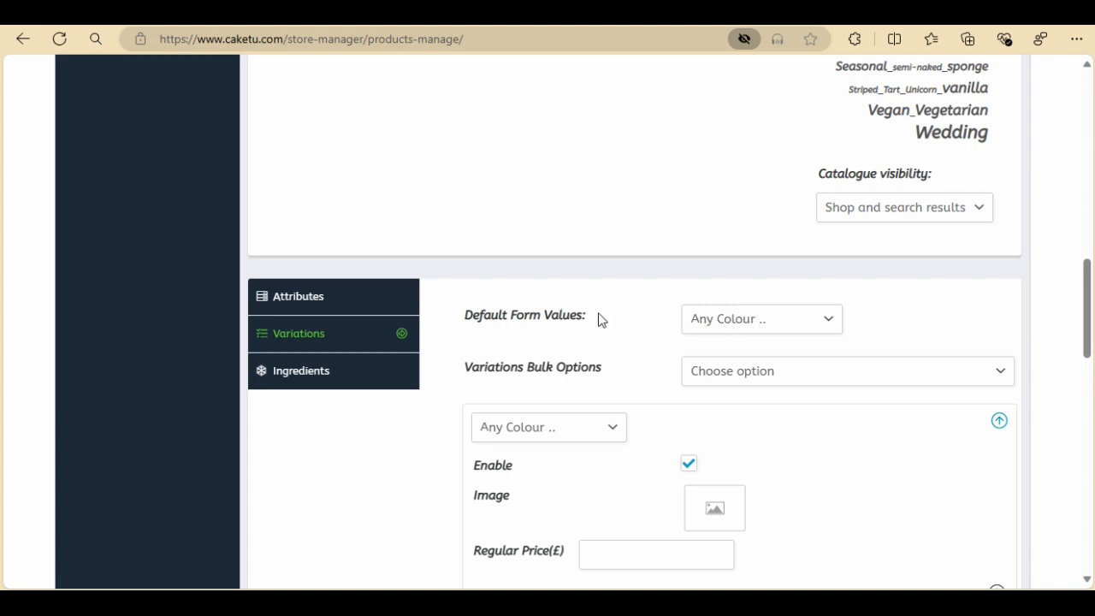
scroll(599, 318, down, 1)
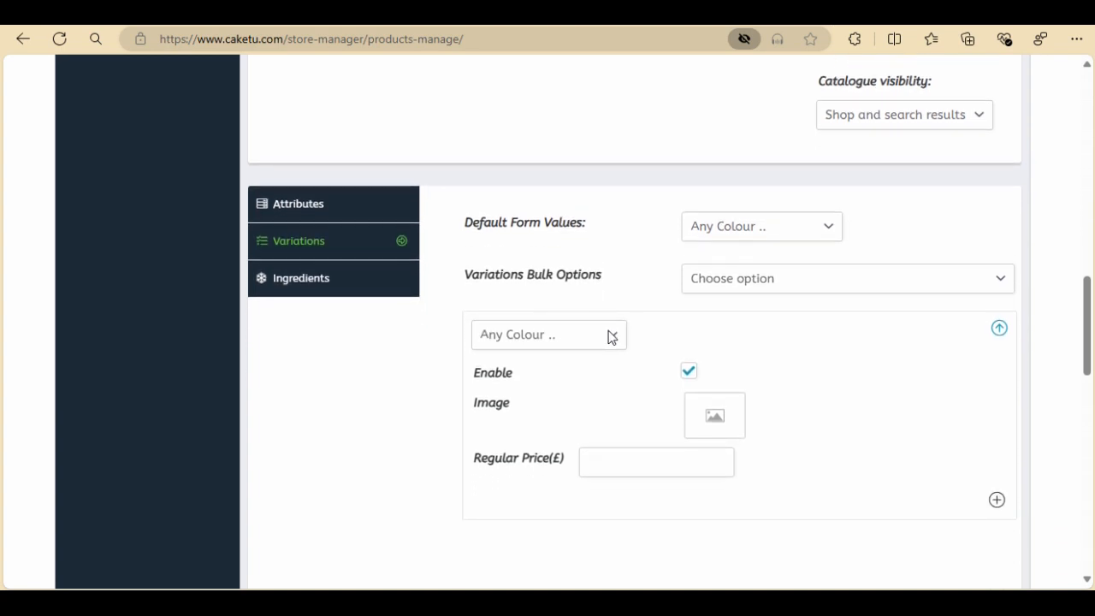
click(612, 336)
click(526, 385)
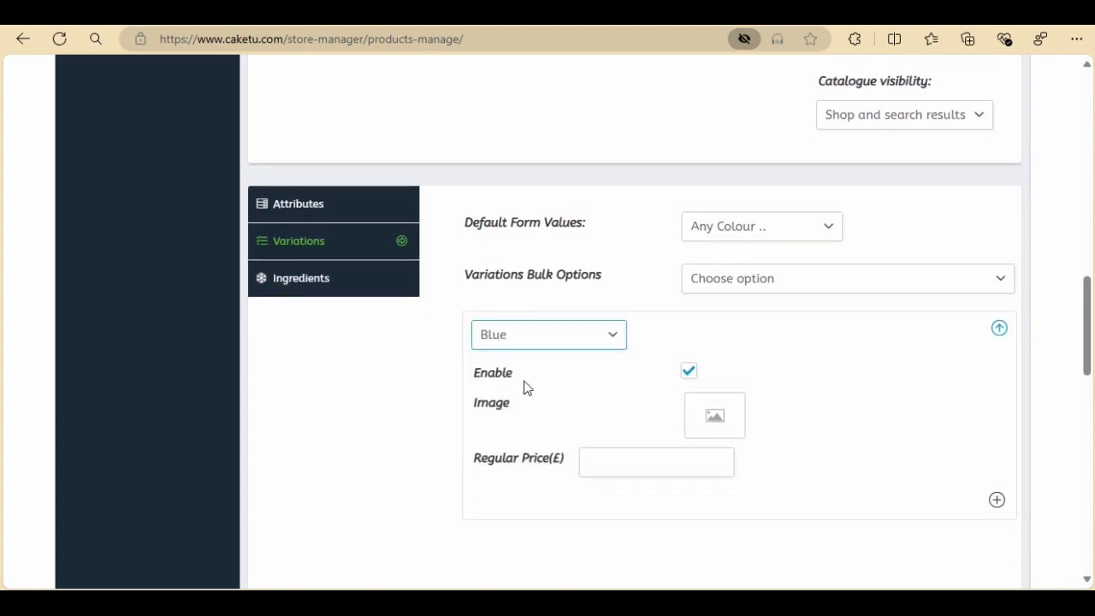
click(722, 410)
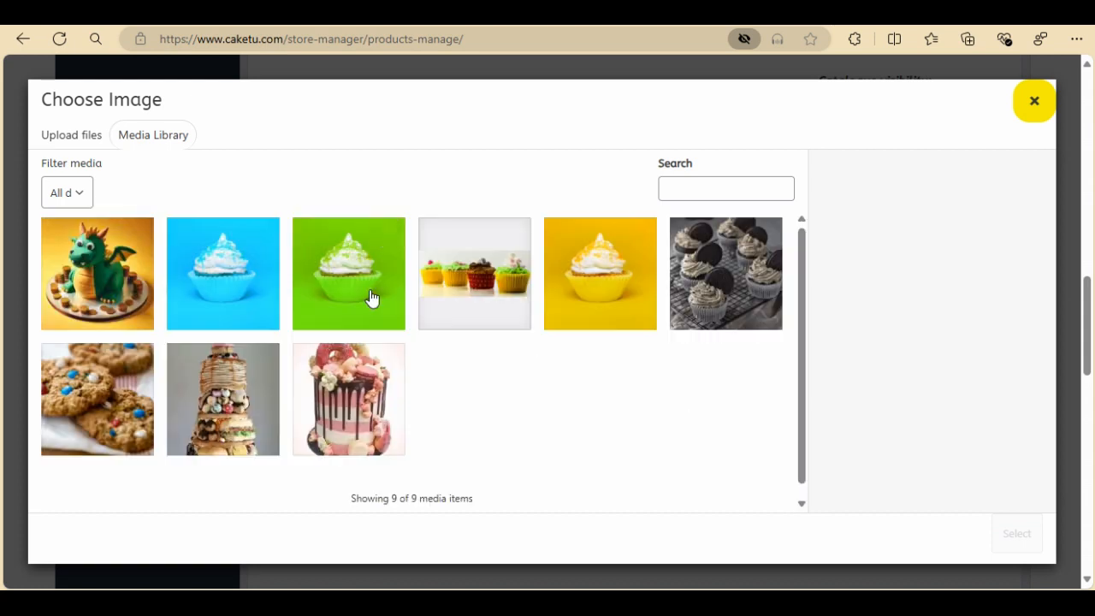
click(247, 290)
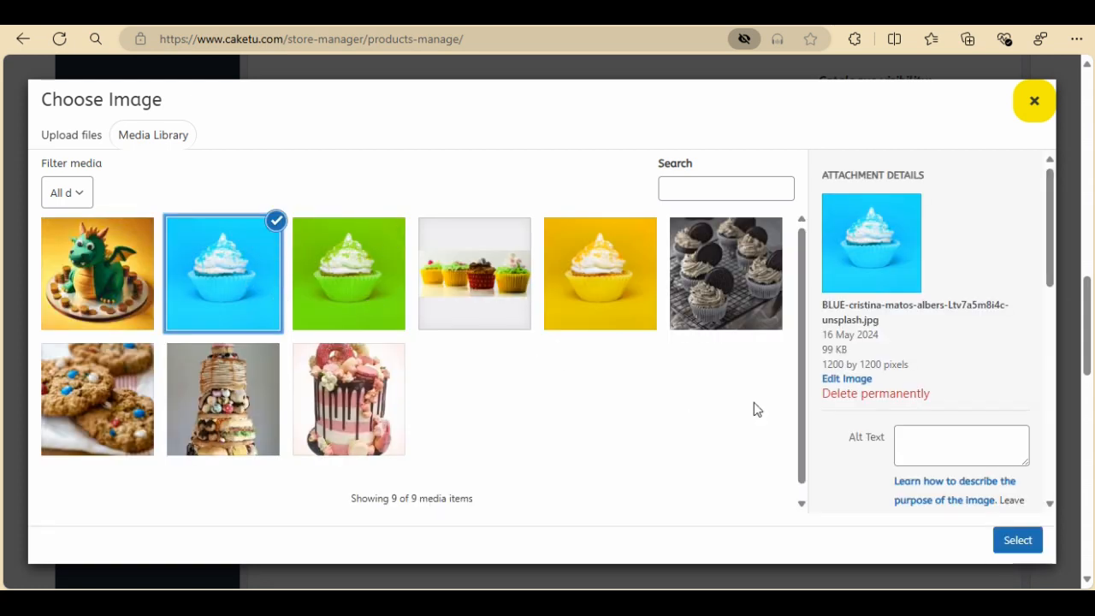
click(1014, 540)
click(623, 474)
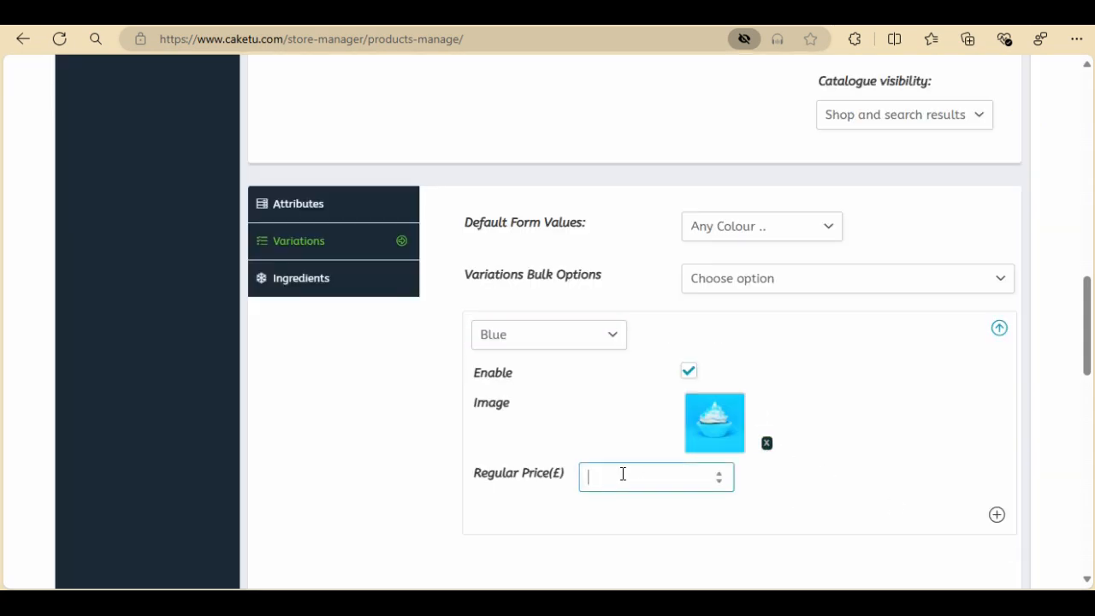
text(18)
Add a second variation set to Green with a regular price of 18 and the green cupcake image
scroll(800, 391, down, 1)
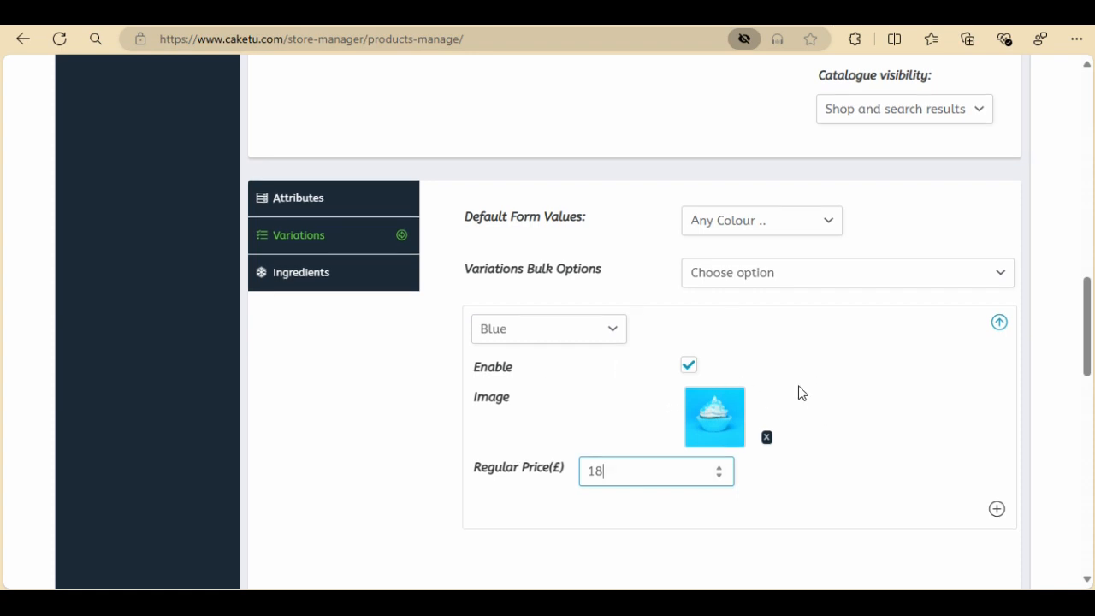
click(996, 466)
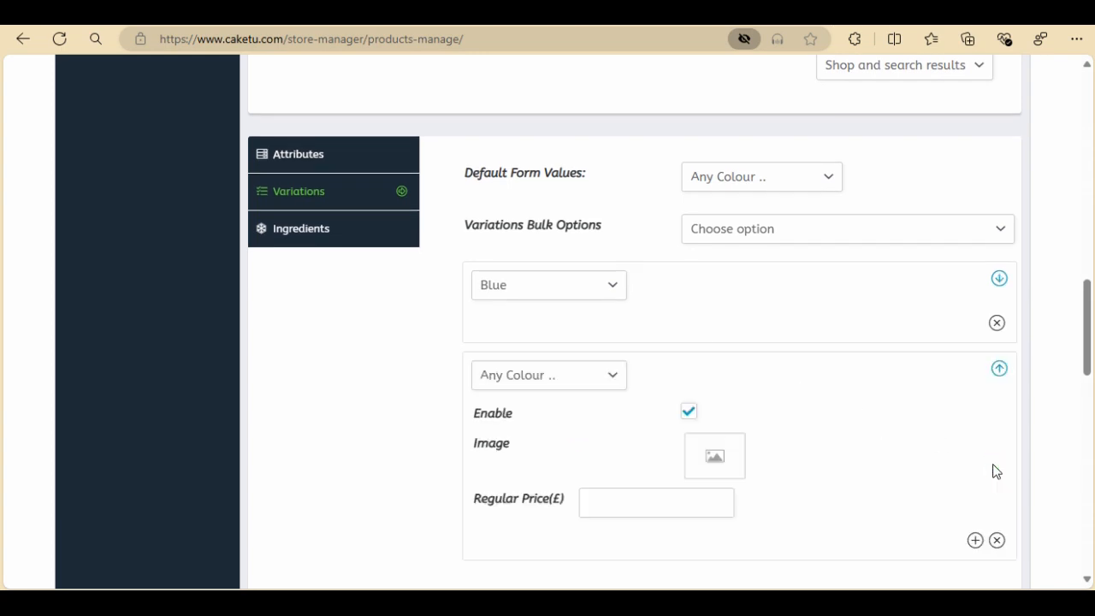
click(615, 375)
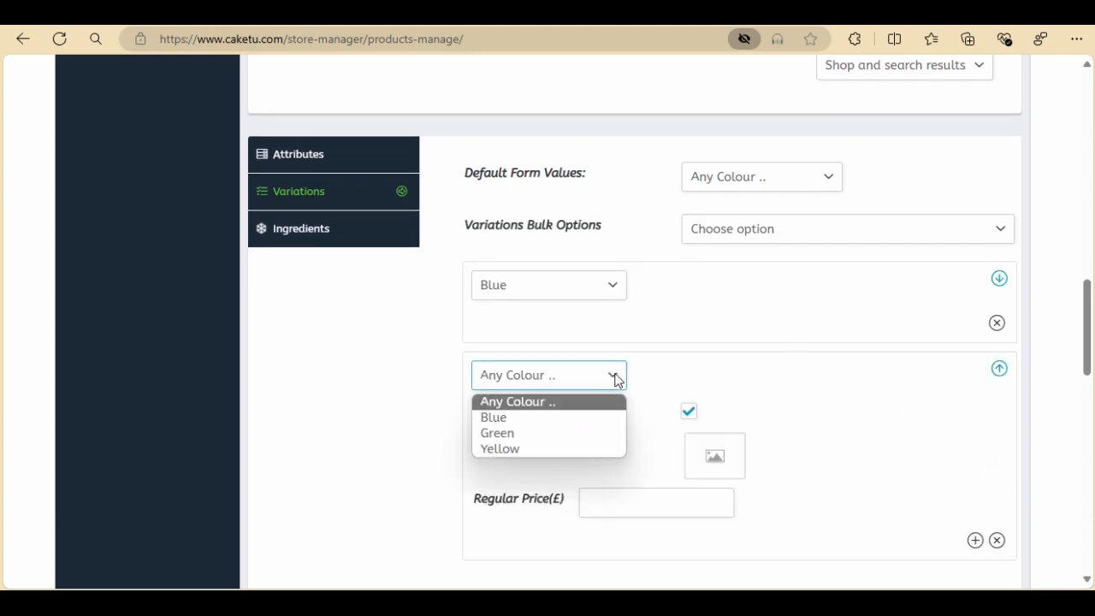
click(532, 435)
click(605, 499)
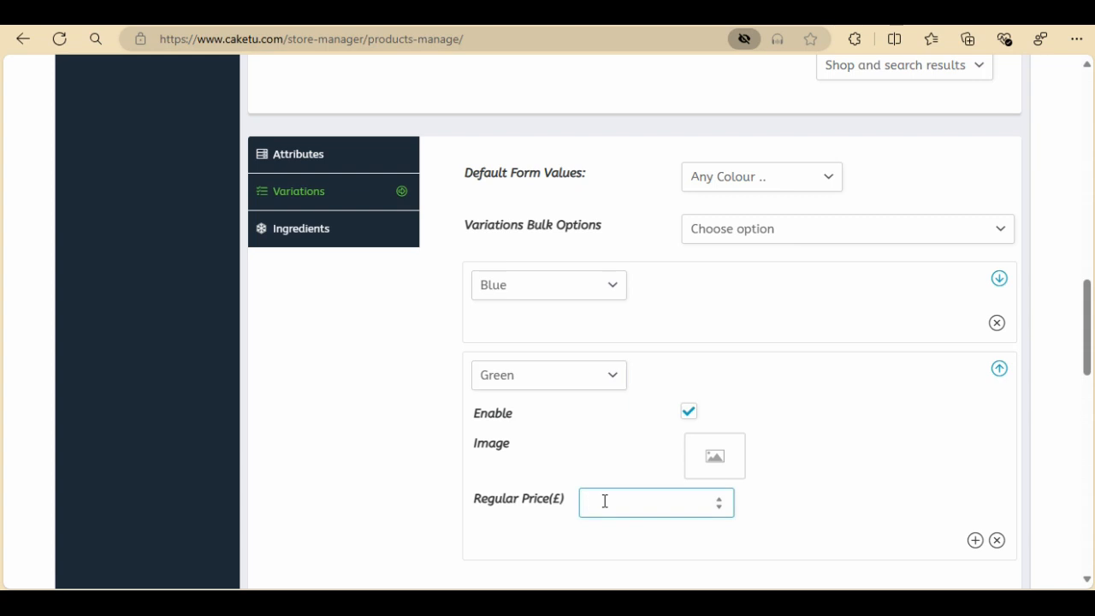
text(18)
click(691, 466)
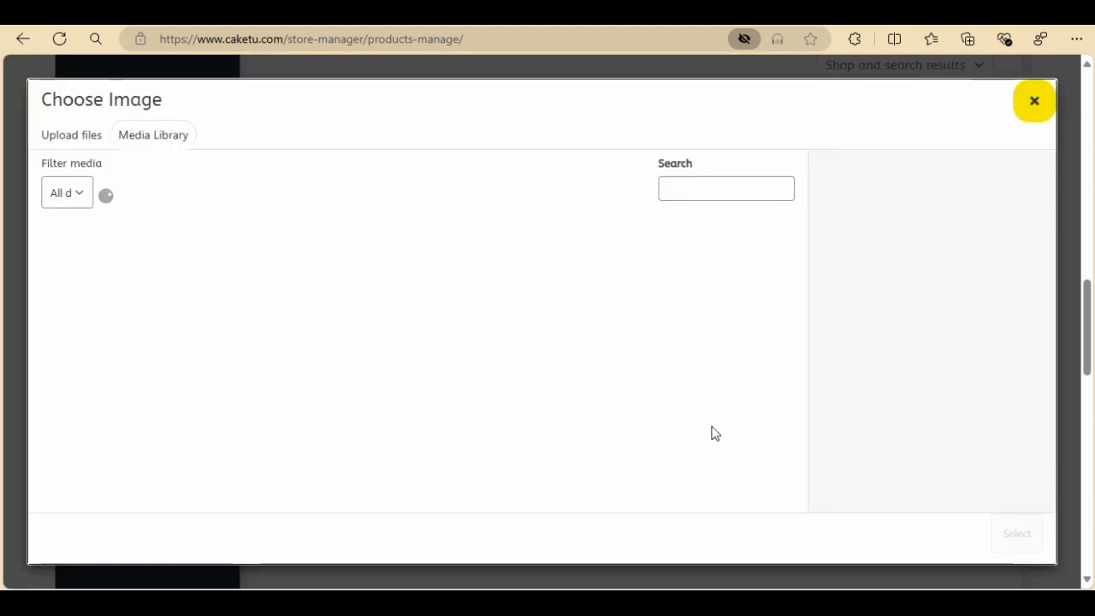
click(381, 291)
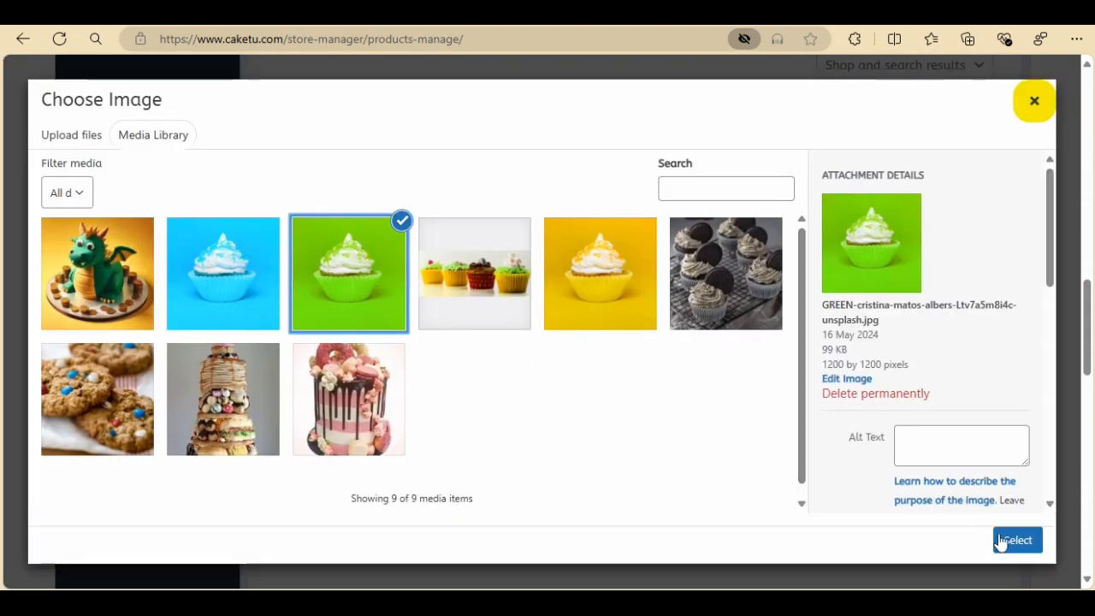
click(1001, 538)
scroll(753, 385, down, 1)
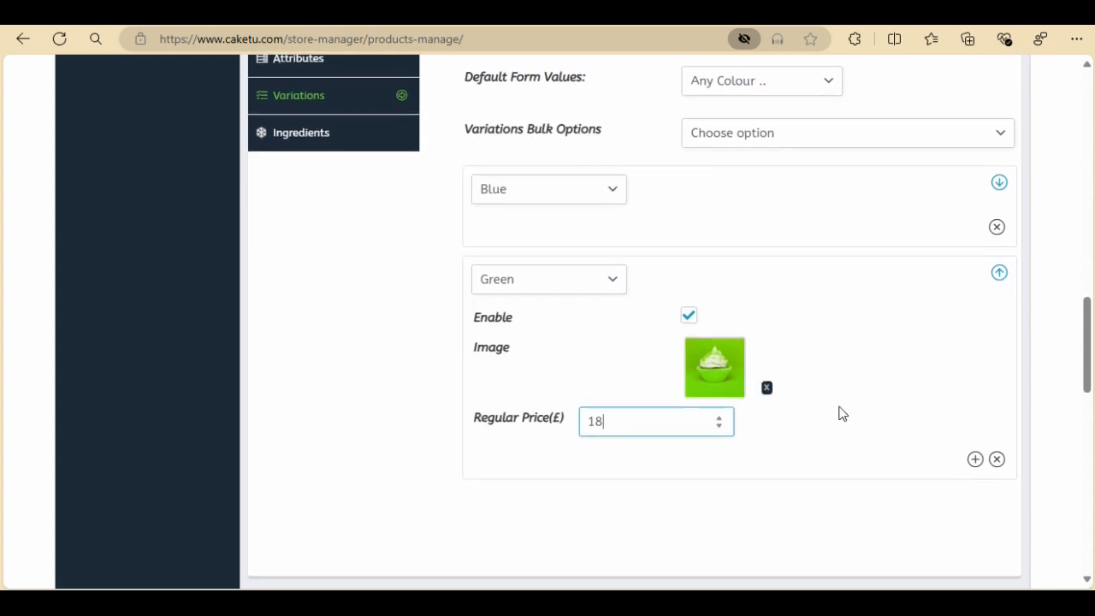
Add a third variation set to Yellow with the yellow cupcake image and a regular price of 18
click(975, 456)
click(614, 379)
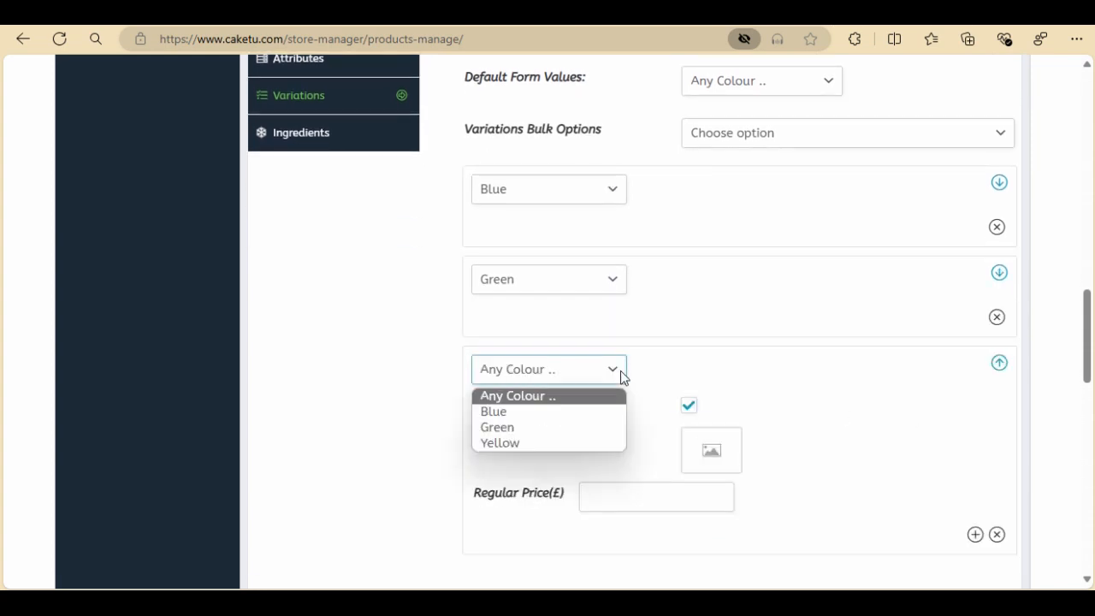
click(557, 442)
click(712, 452)
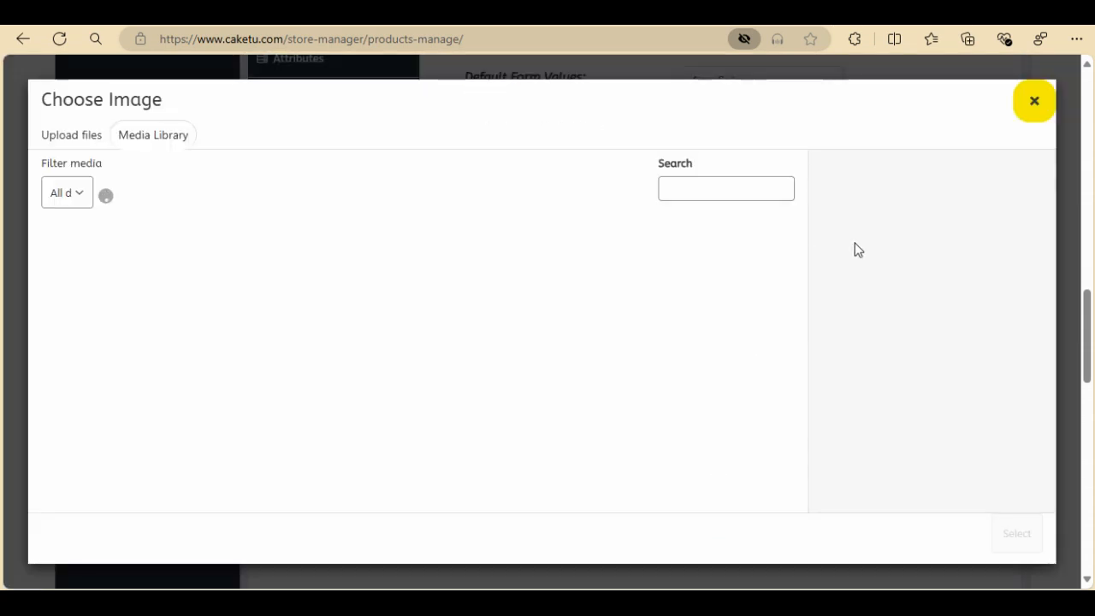
click(563, 292)
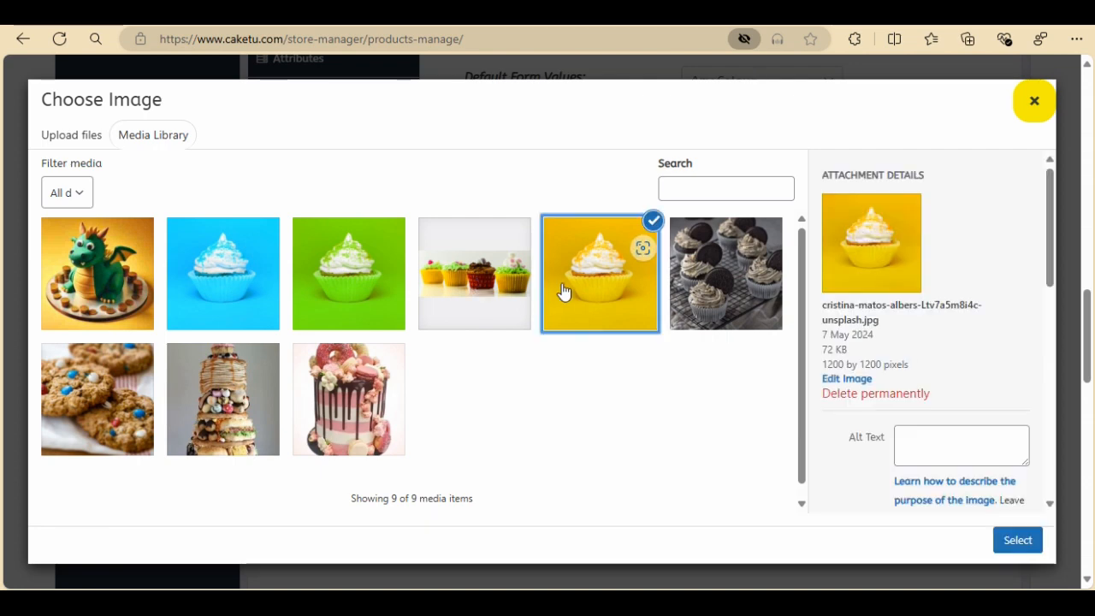
click(1018, 540)
click(587, 511)
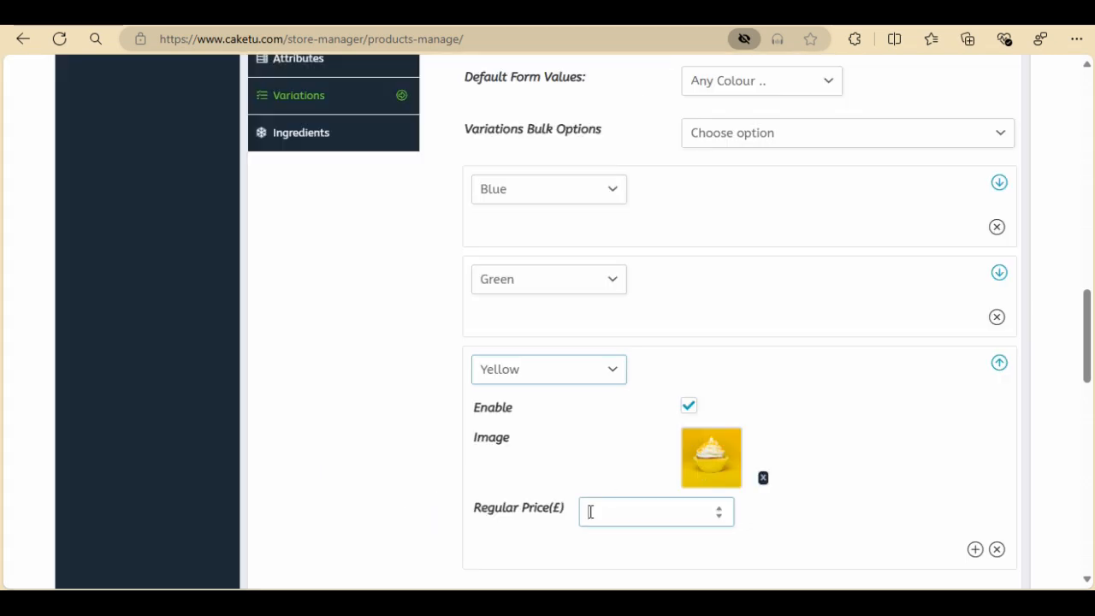
text(8)
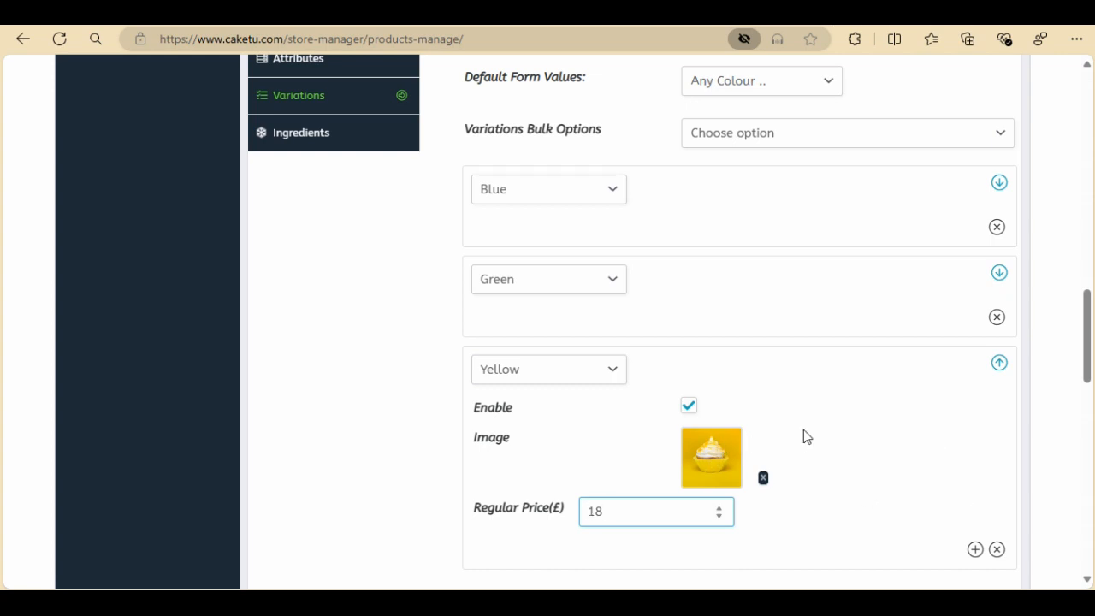
Enter the product ingredients as "Flour, butter, eggs"
scroll(811, 353, down, 1)
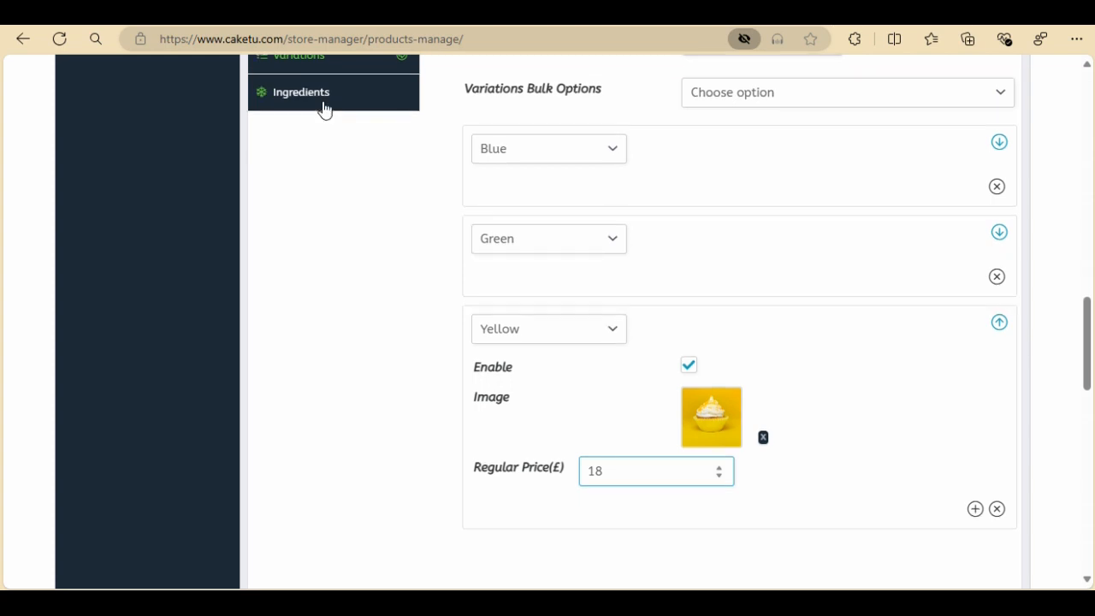
click(324, 109)
click(713, 292)
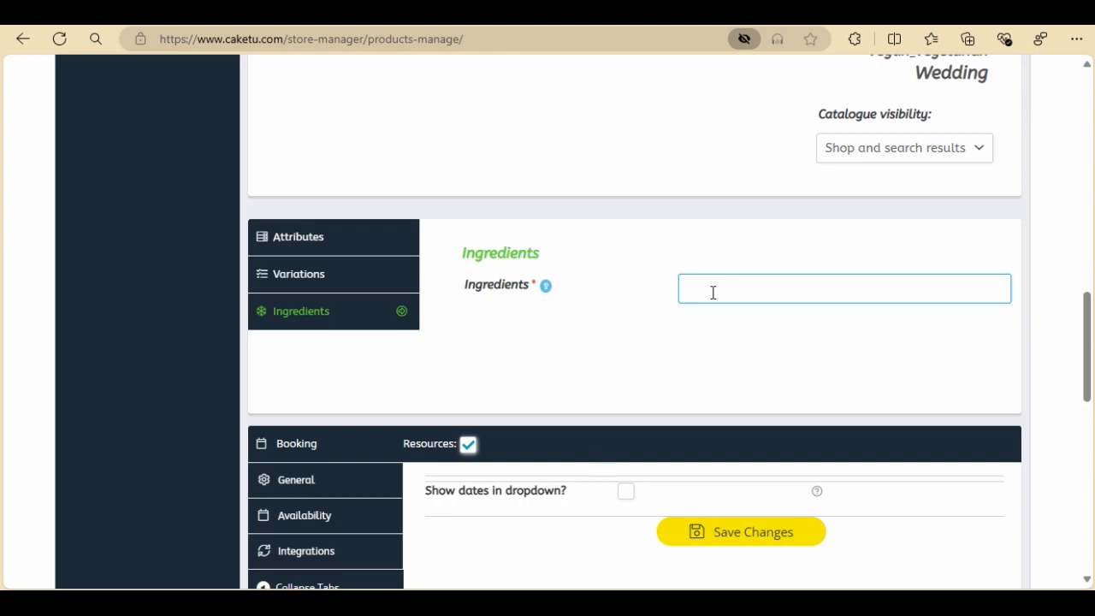
text(Flour, butter, eggs)
Set Friday's maximum bookings to 1 in the availability settings and save the booking changes
scroll(636, 286, down, 2)
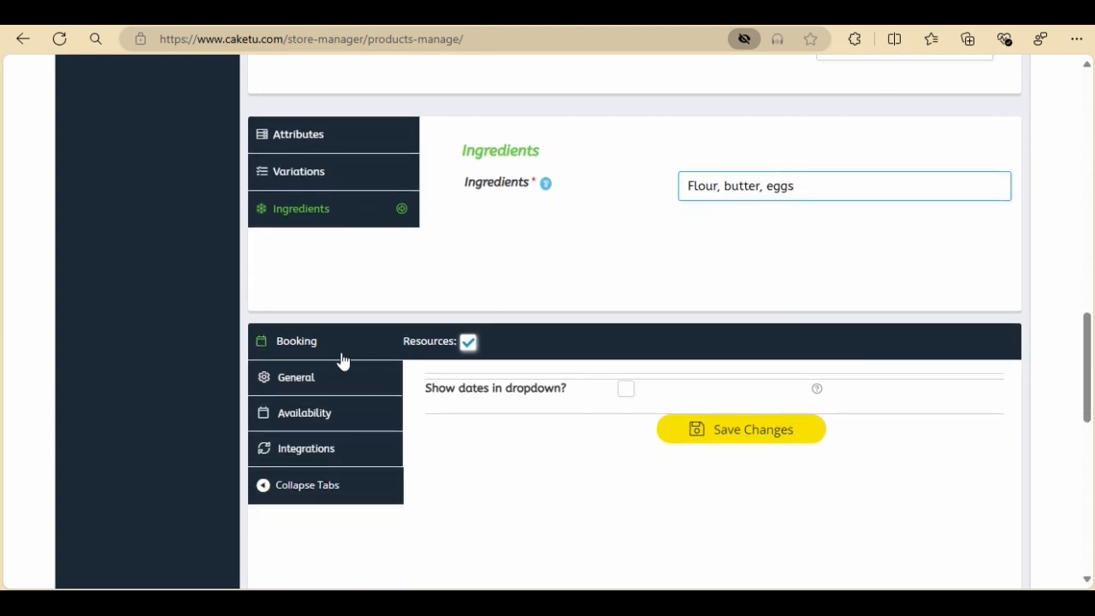
click(341, 422)
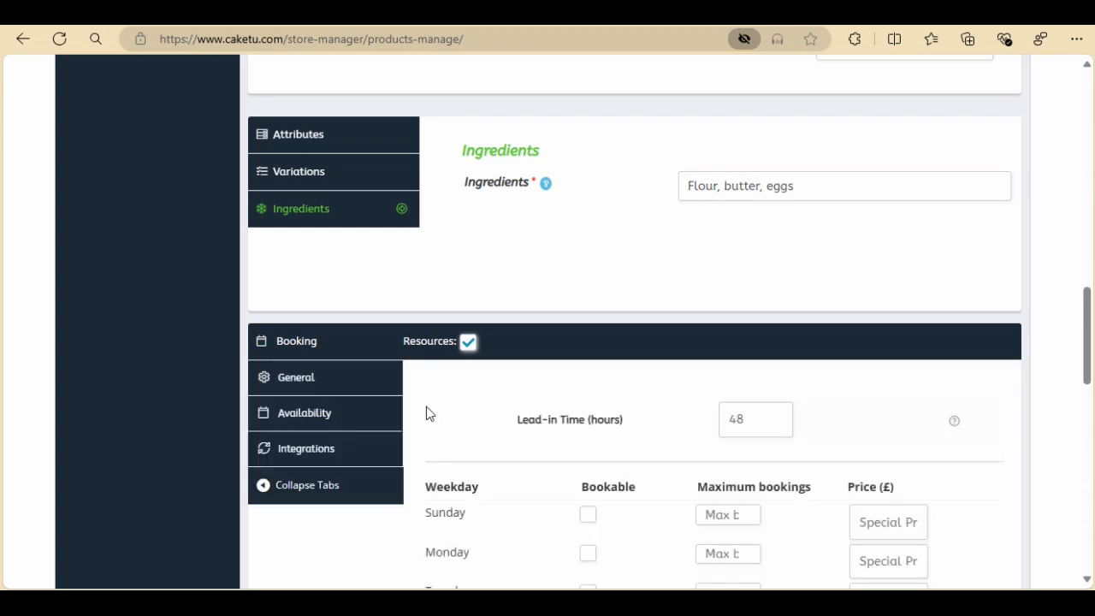
scroll(428, 412, down, 3)
scroll(428, 412, down, 1)
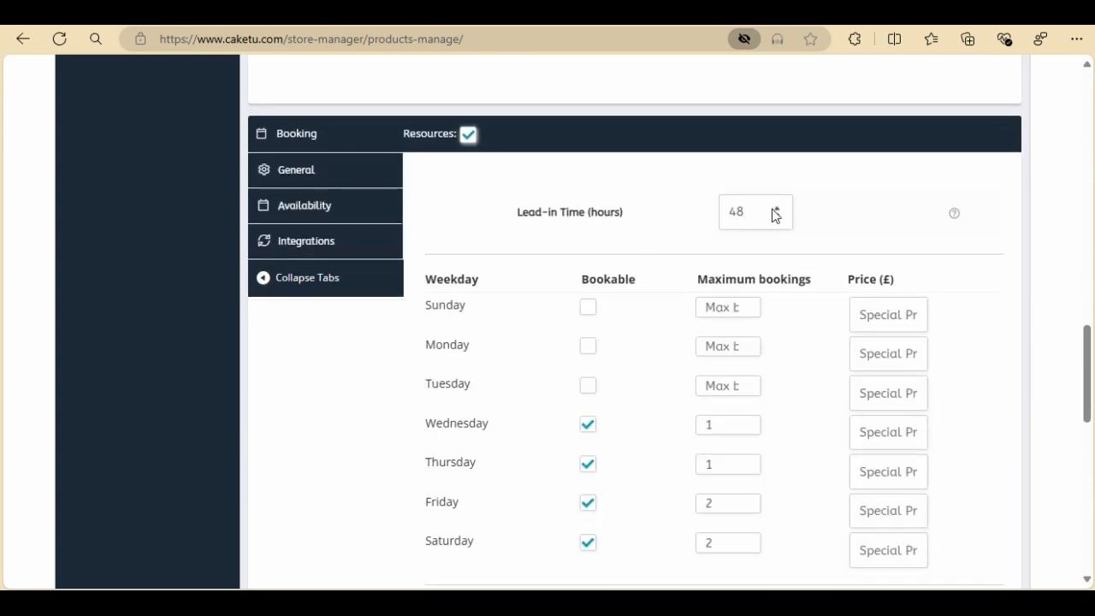
click(746, 507)
scroll(640, 477, down, 1)
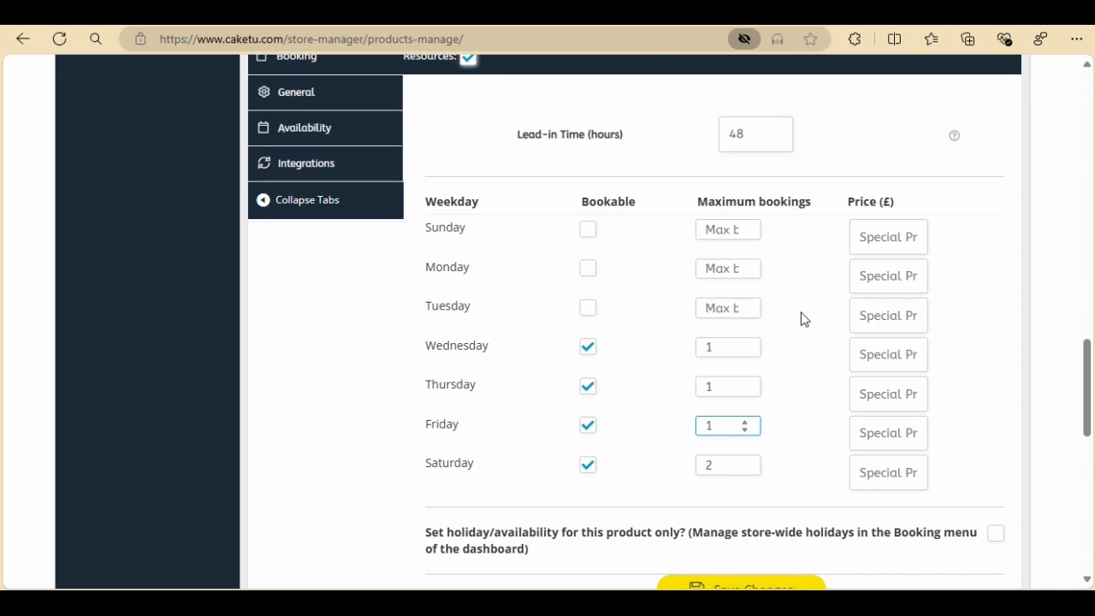
scroll(804, 319, down, 1)
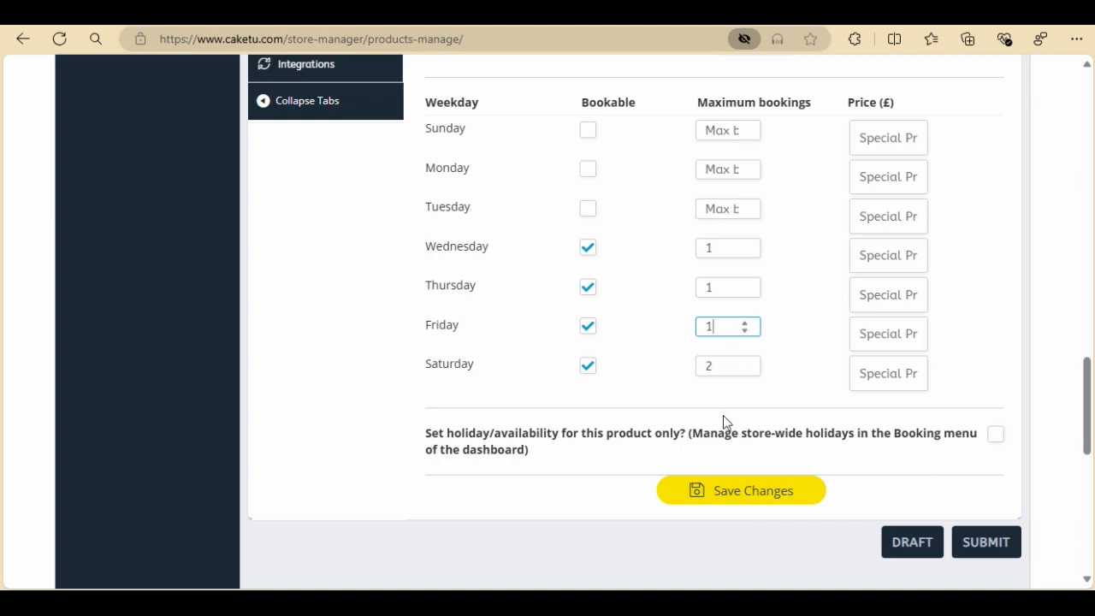
click(784, 498)
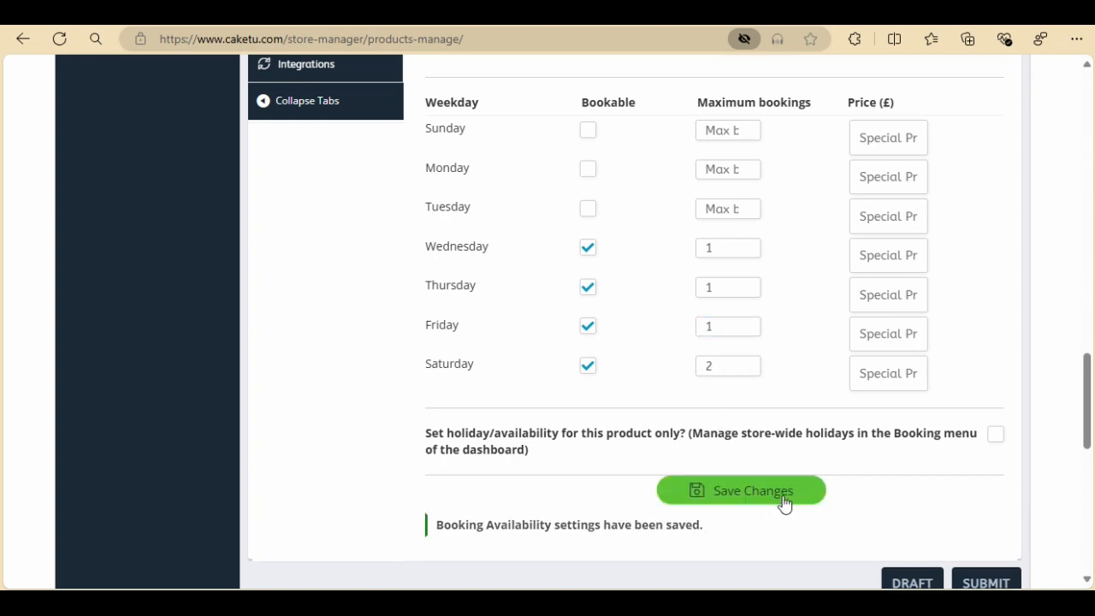
Submit the product and open its published product page in the shop
click(984, 582)
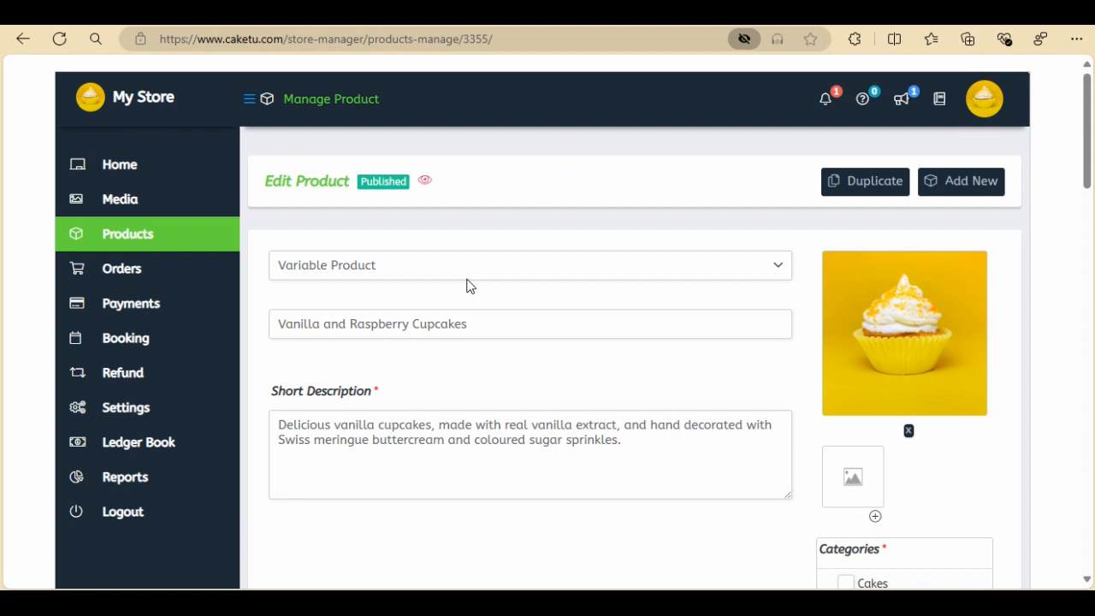
click(426, 183)
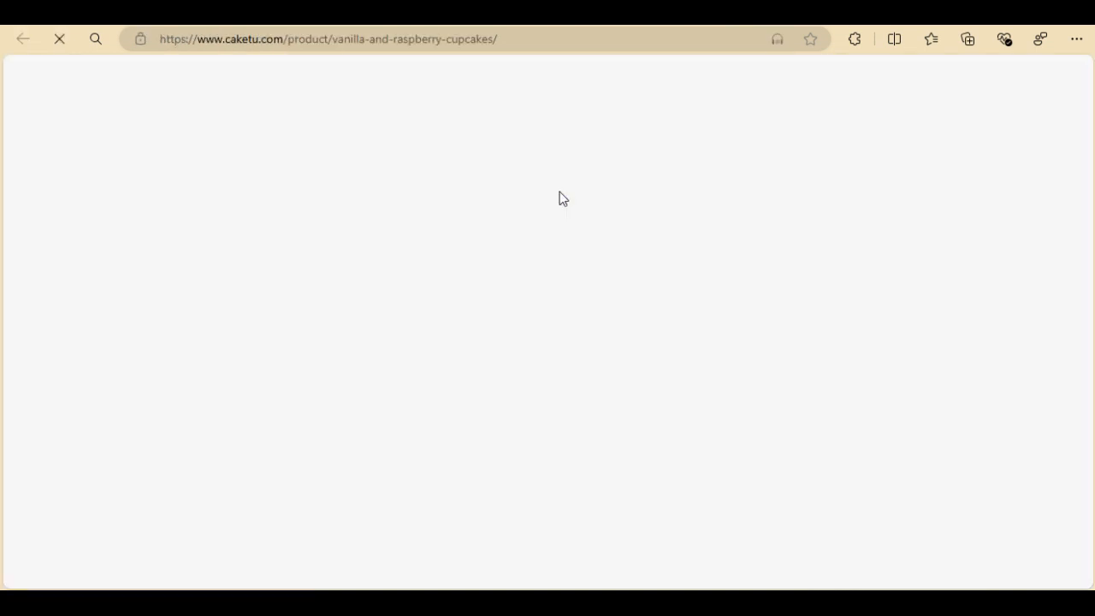
key(alt+Tab)
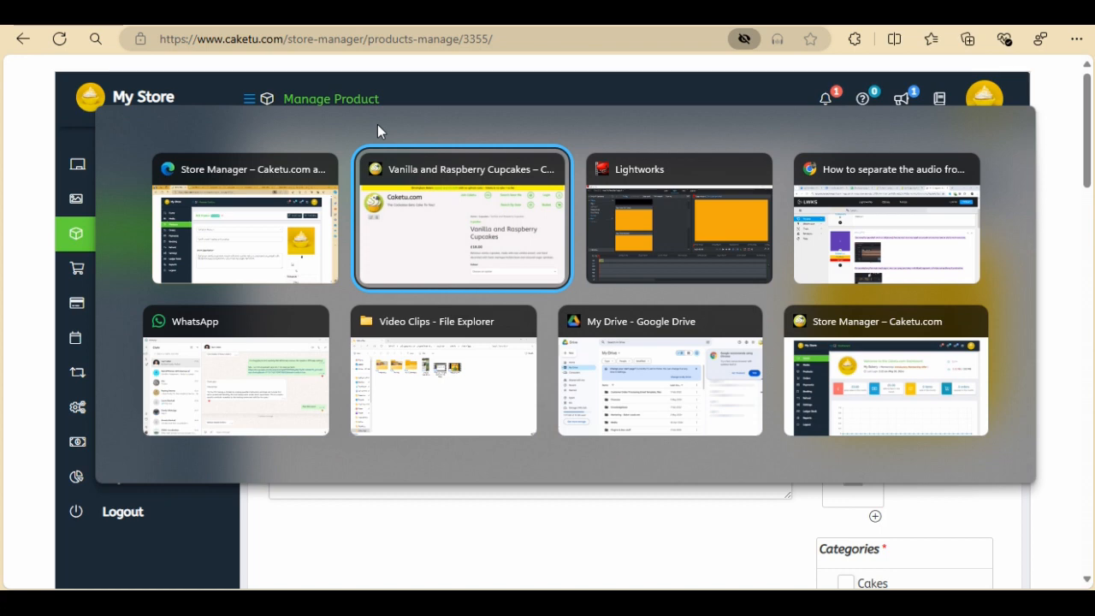
key(alt+Tab)
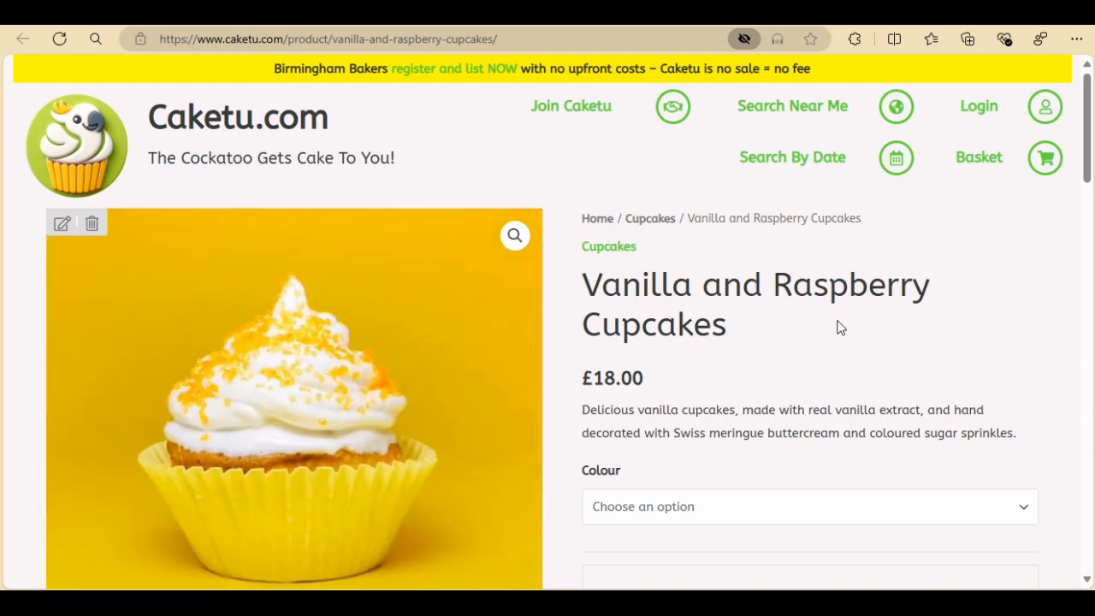
Switch the product page's Colour option to Blue and then Green to check the variation images
click(769, 515)
click(639, 444)
click(654, 504)
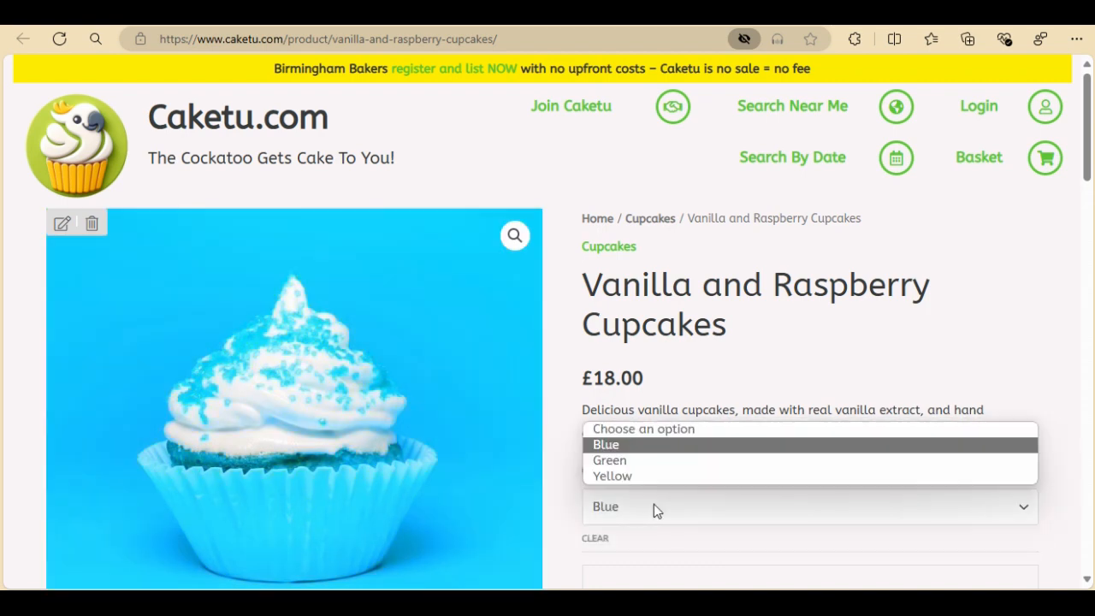
click(640, 462)
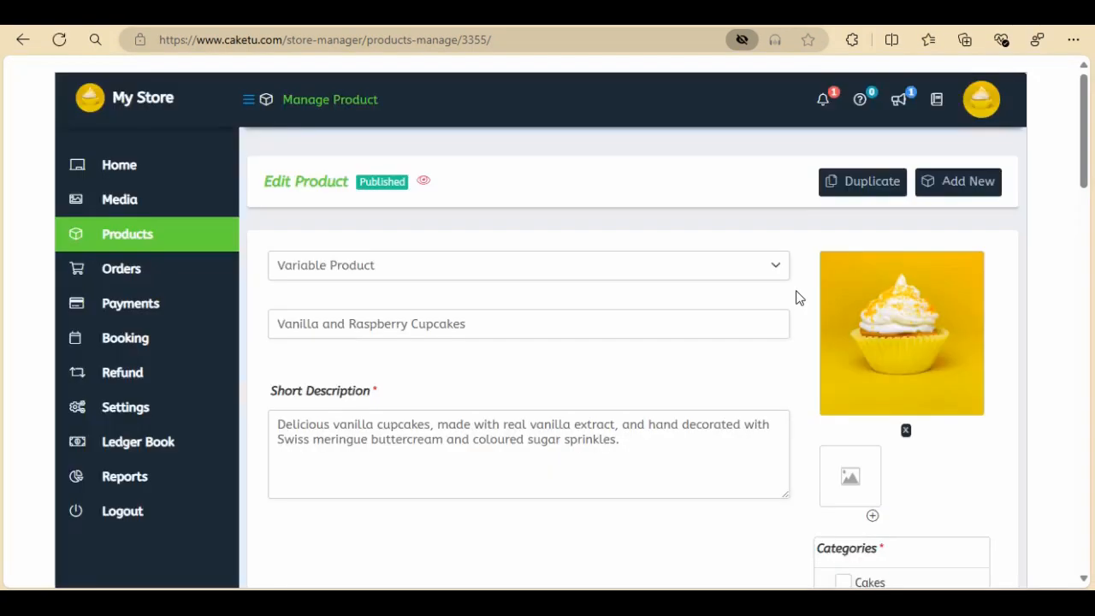
Activate the Quantity attribute for the product with the values 6 and 12
scroll(796, 297, down, 3)
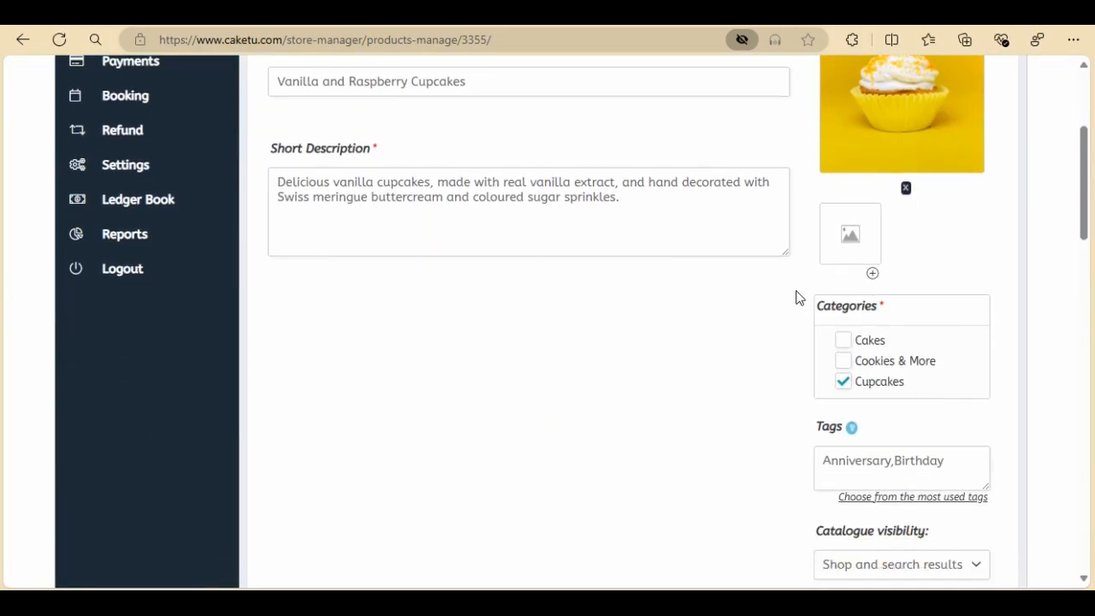
scroll(796, 297, down, 5)
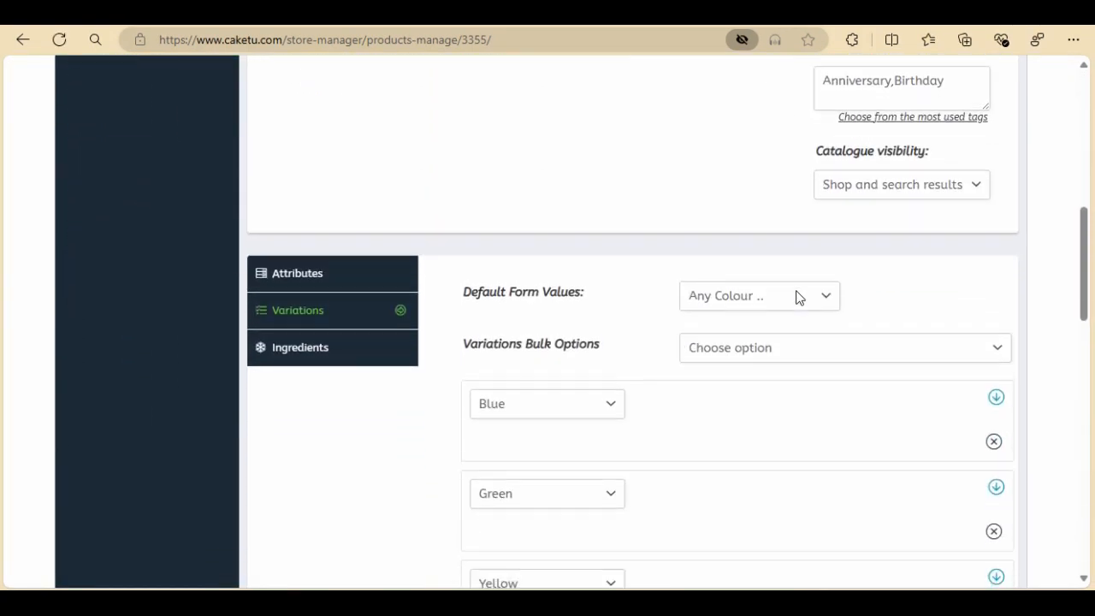
click(340, 246)
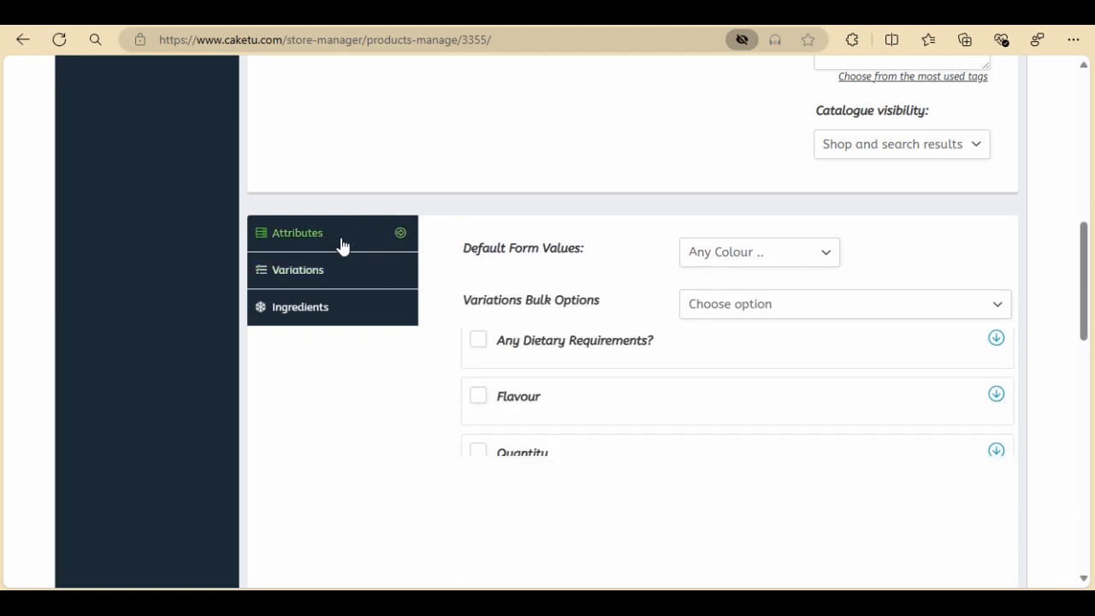
click(479, 454)
scroll(708, 444, down, 1)
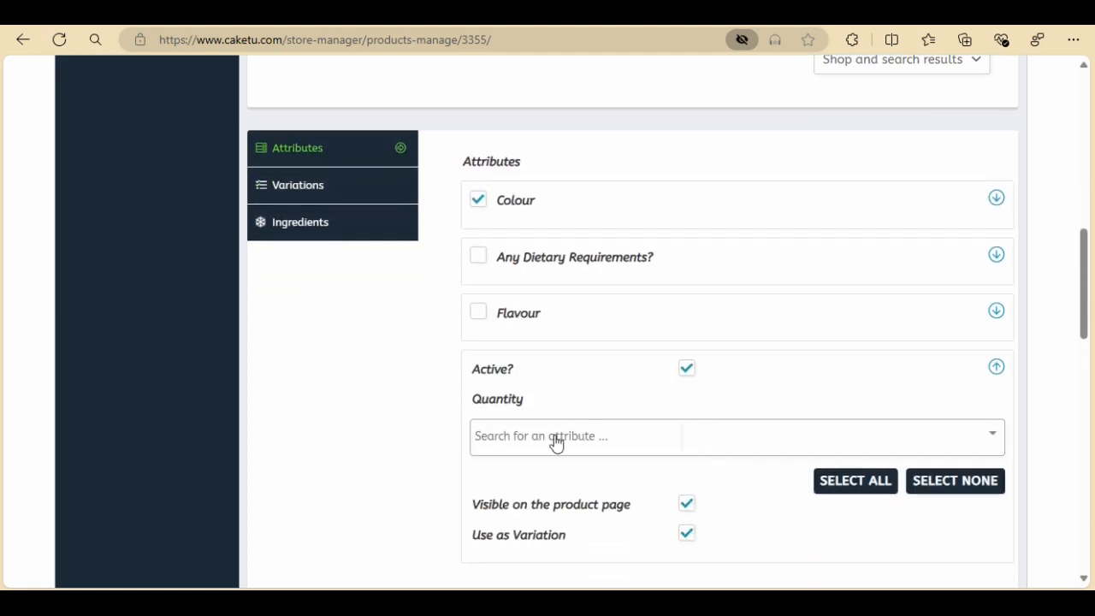
click(511, 436)
scroll(604, 322, down, 3)
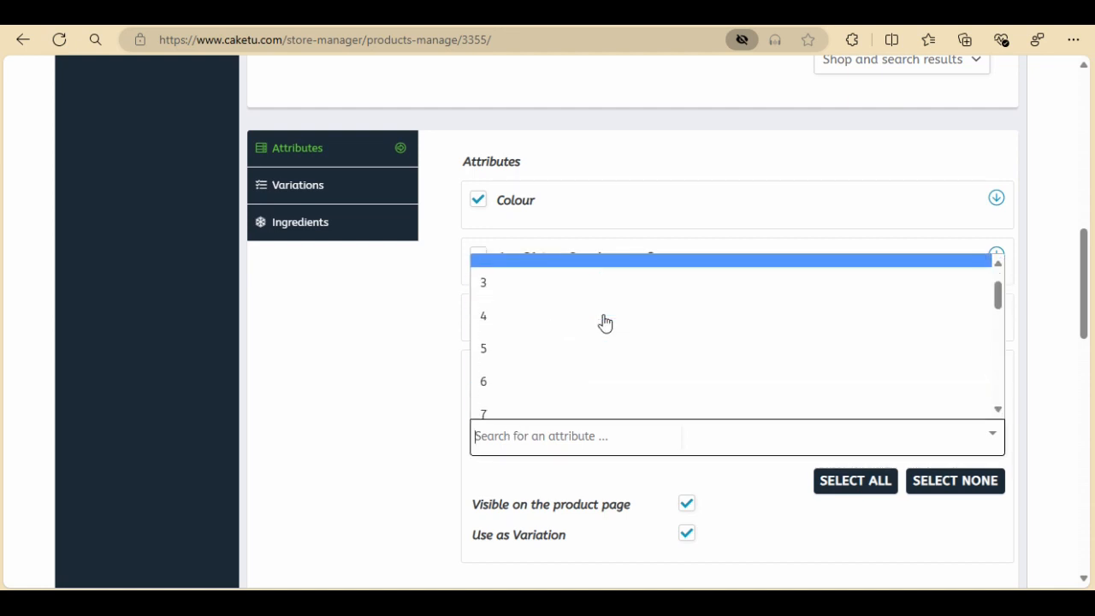
click(497, 323)
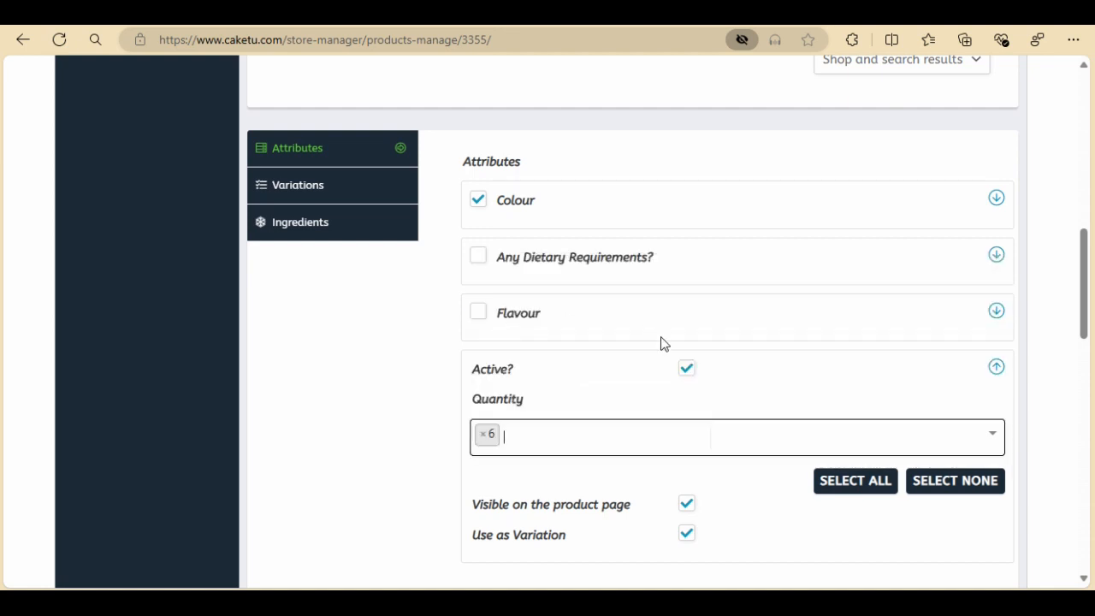
click(590, 424)
scroll(587, 393, down, 1)
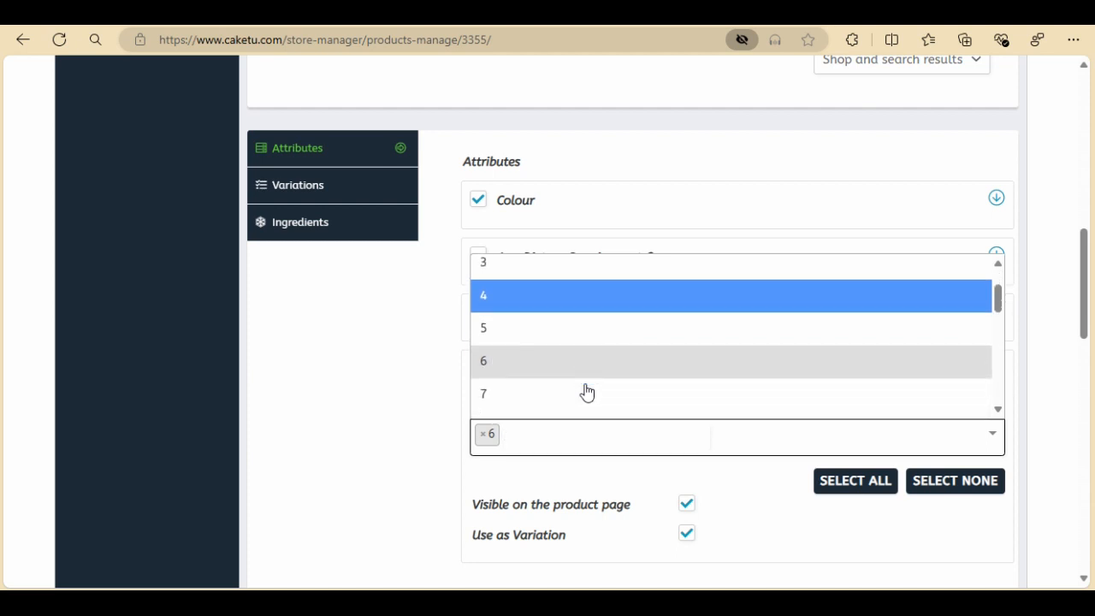
scroll(587, 393, down, 4)
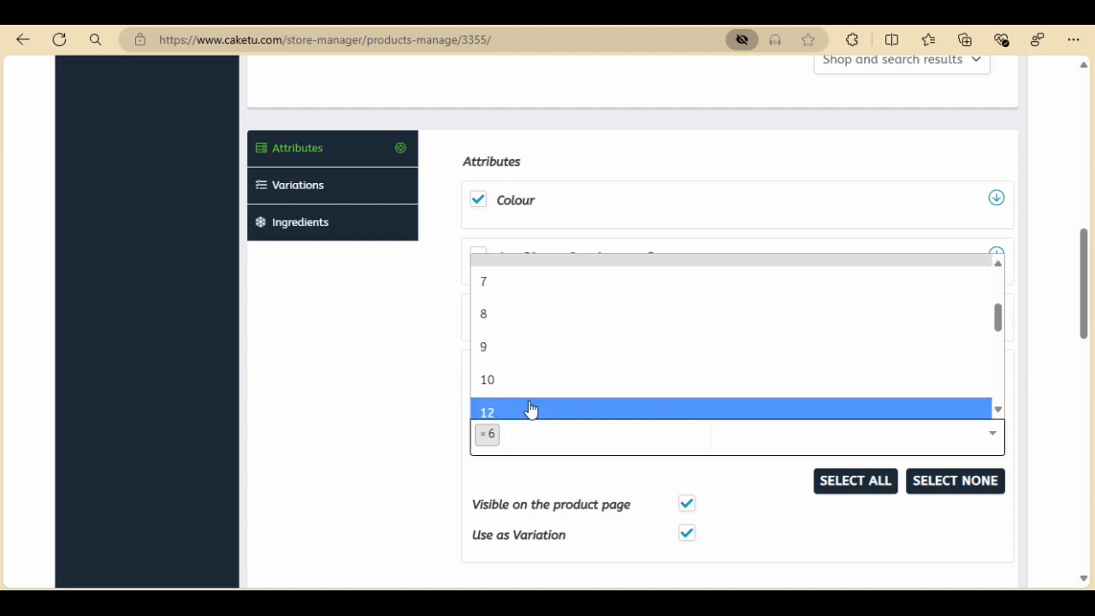
click(531, 409)
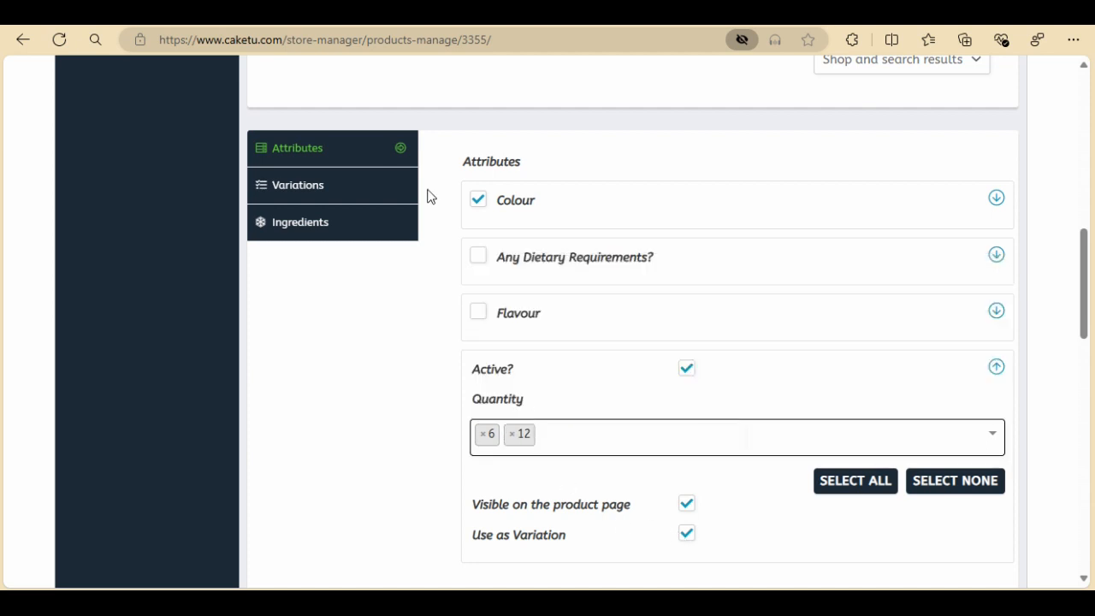
Set the default Quantity form value for the variations to 12
click(366, 196)
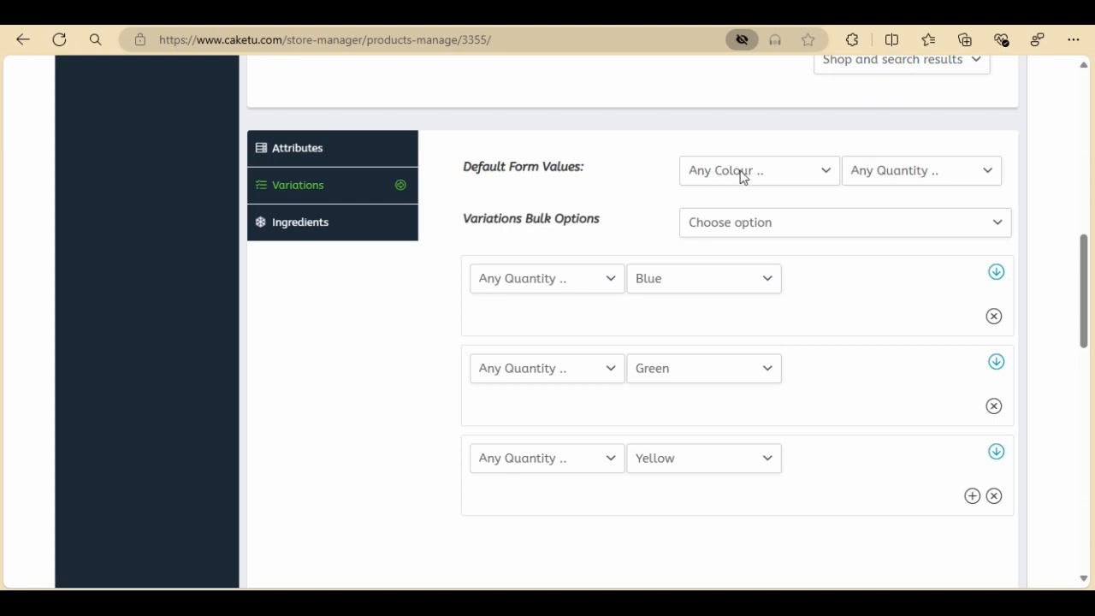
click(993, 175)
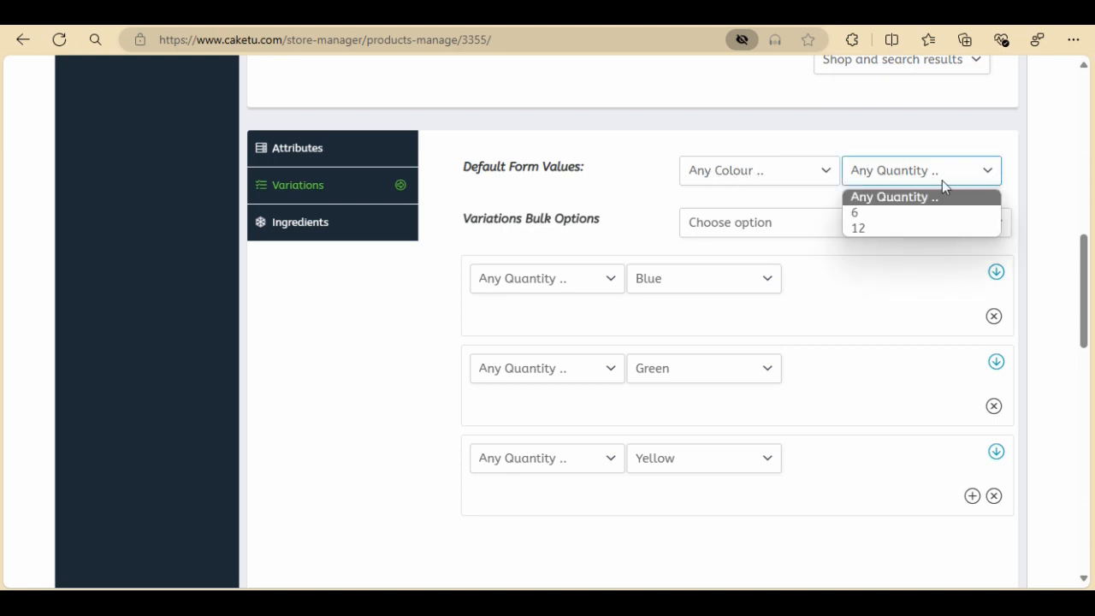
click(876, 227)
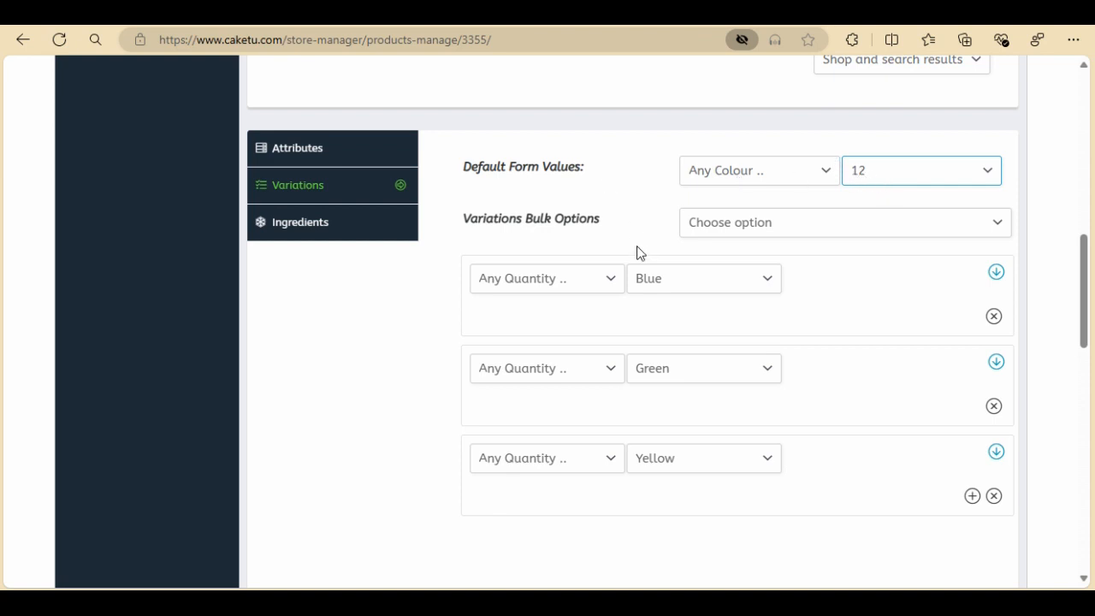
Set the quantity of the Blue, Green and Yellow variations to 6
click(611, 282)
click(513, 321)
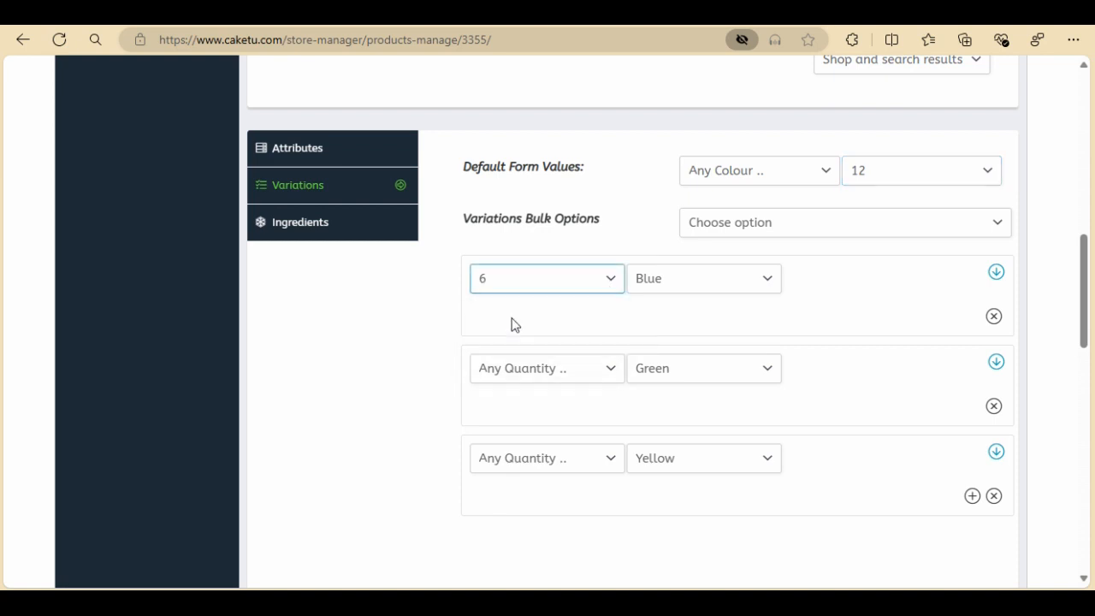
click(997, 273)
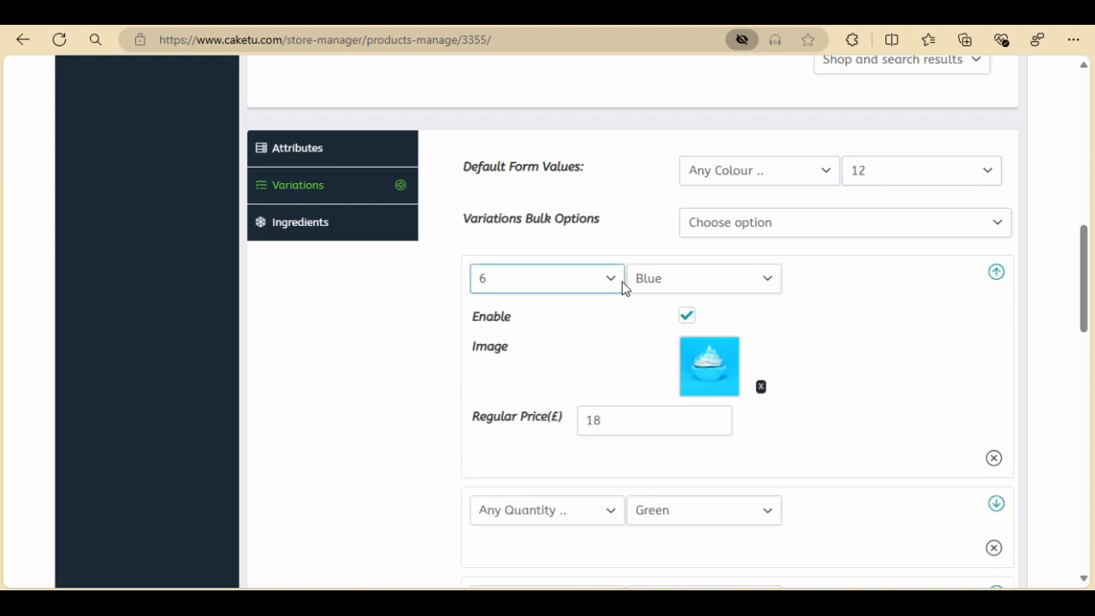
scroll(839, 391, down, 1)
click(609, 432)
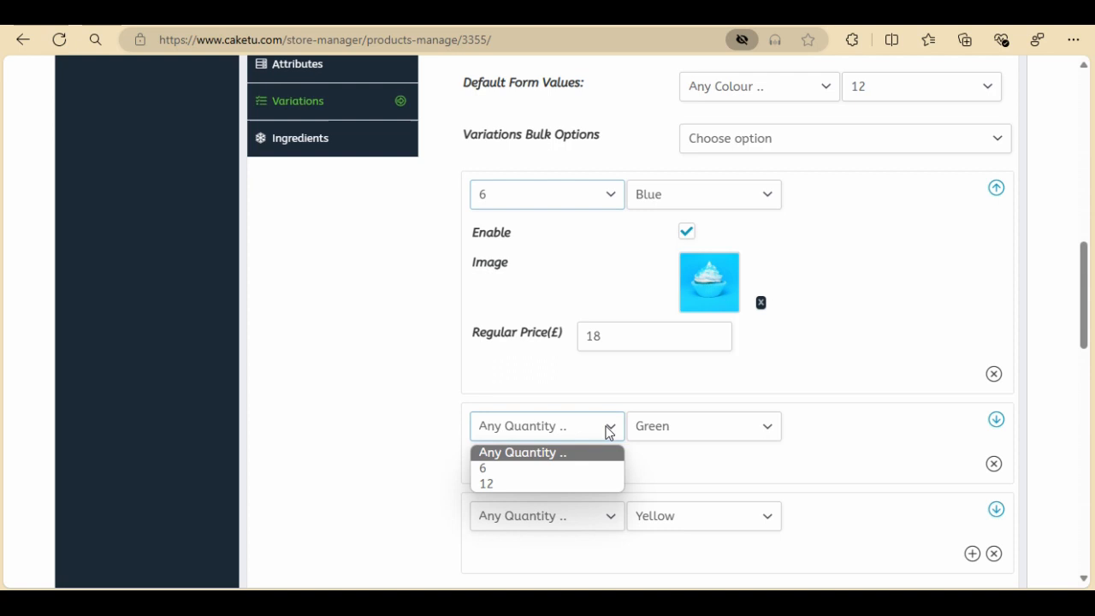
click(516, 470)
click(609, 517)
click(514, 561)
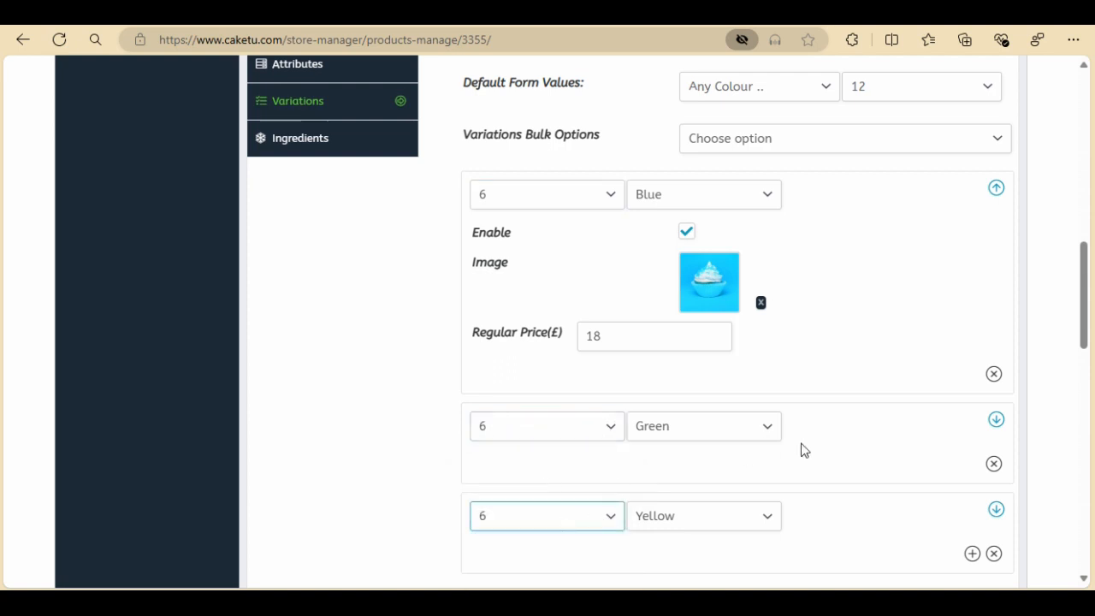
Add a variation with Quantity 12 and Colour Blue, the blue cupcake image and a regular price of £30
scroll(799, 450, down, 3)
click(972, 330)
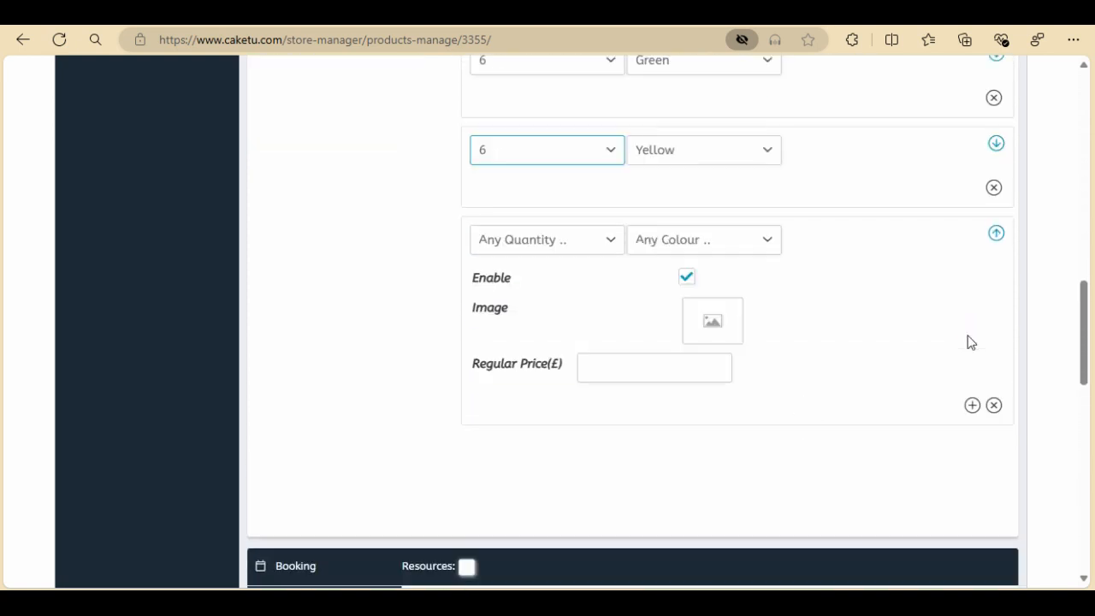
click(612, 241)
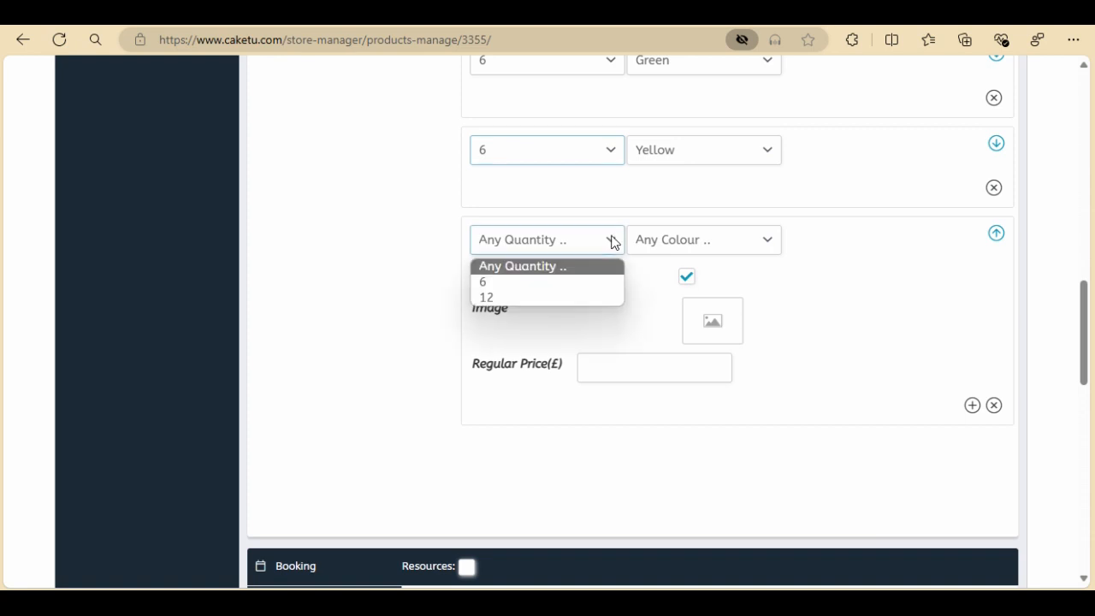
click(509, 295)
click(711, 236)
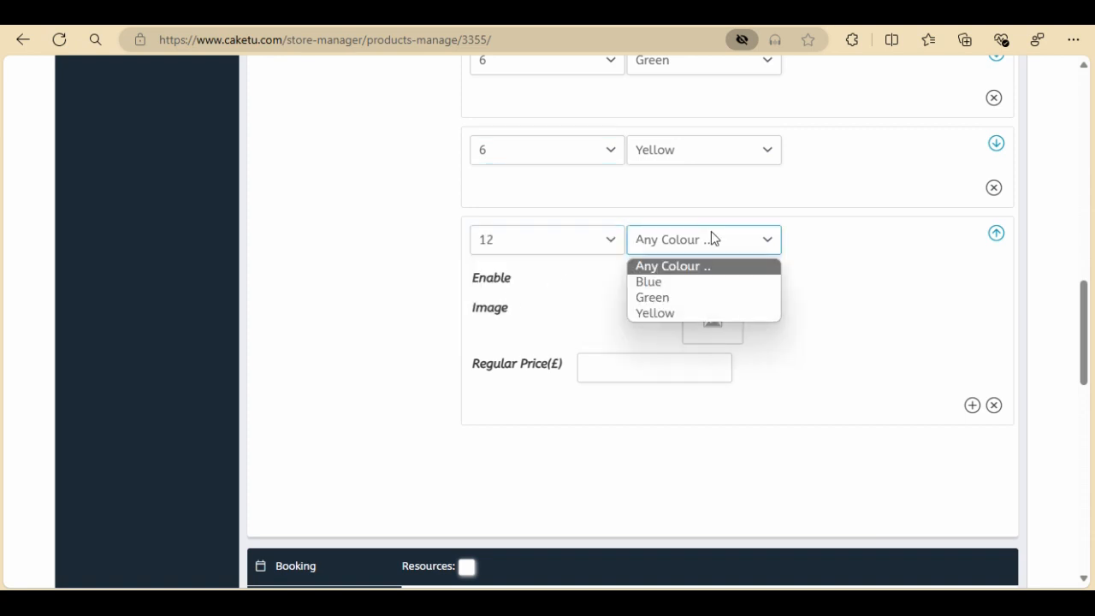
click(652, 284)
click(707, 320)
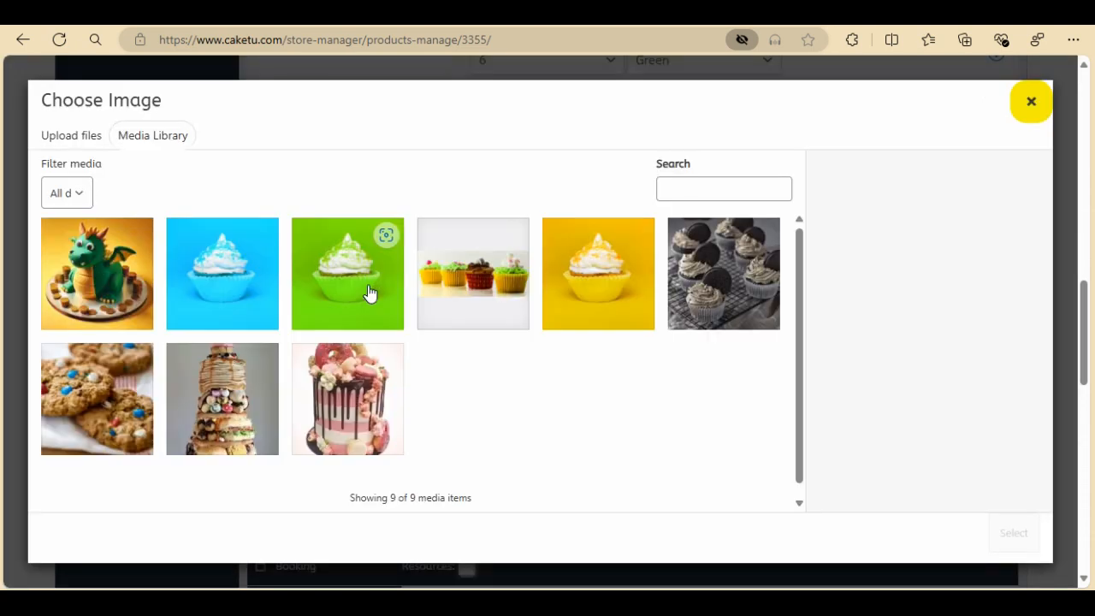
click(248, 287)
click(1014, 532)
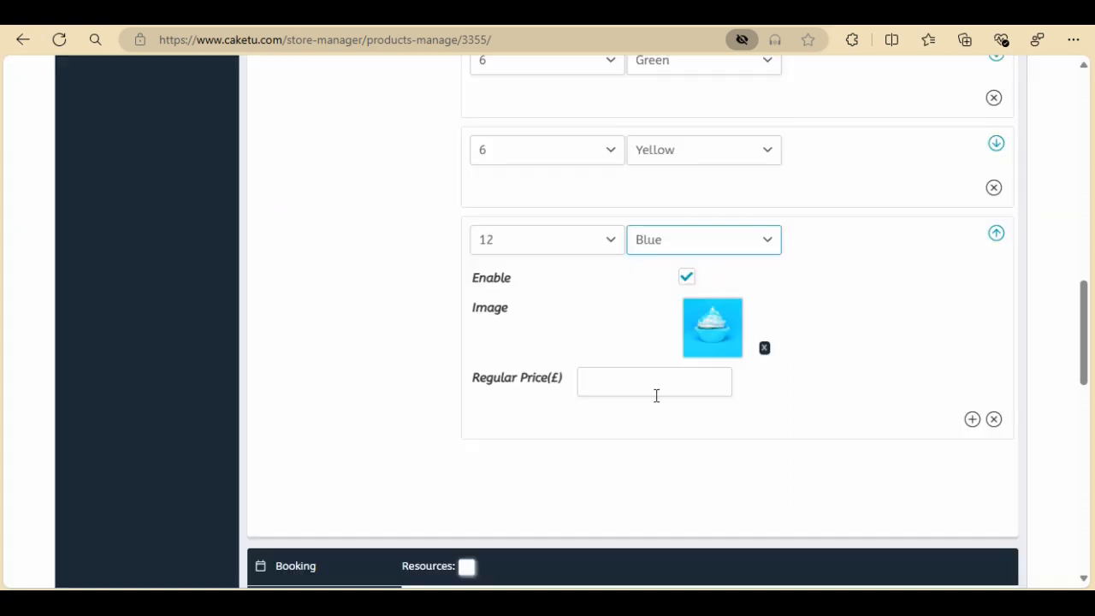
click(635, 377)
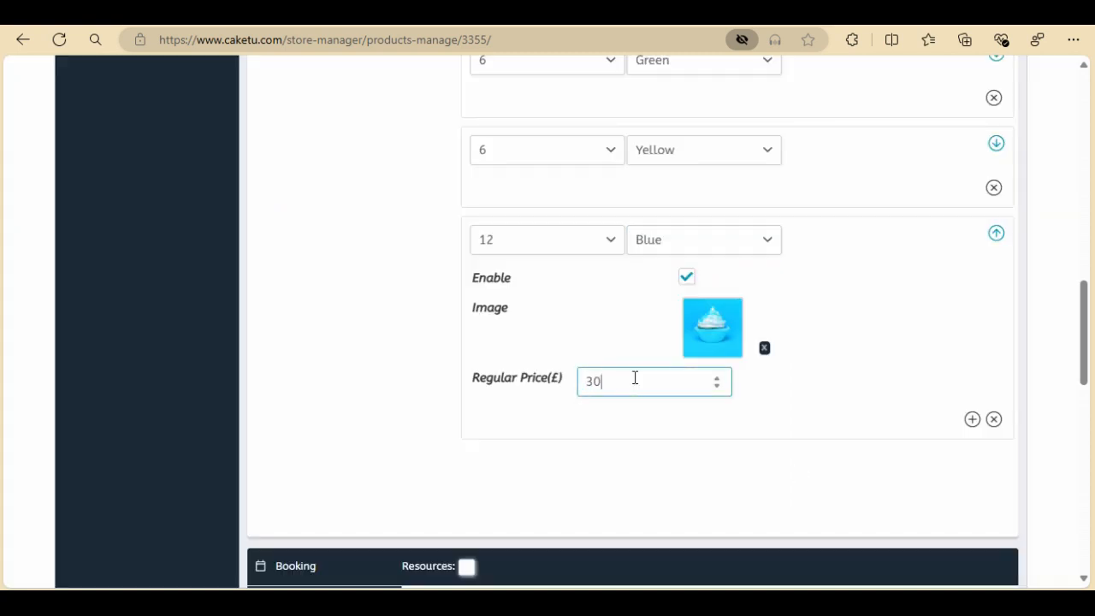
Add a variation with Quantity 12 and Colour Green, the green cupcake image and a regular price of £30
click(972, 420)
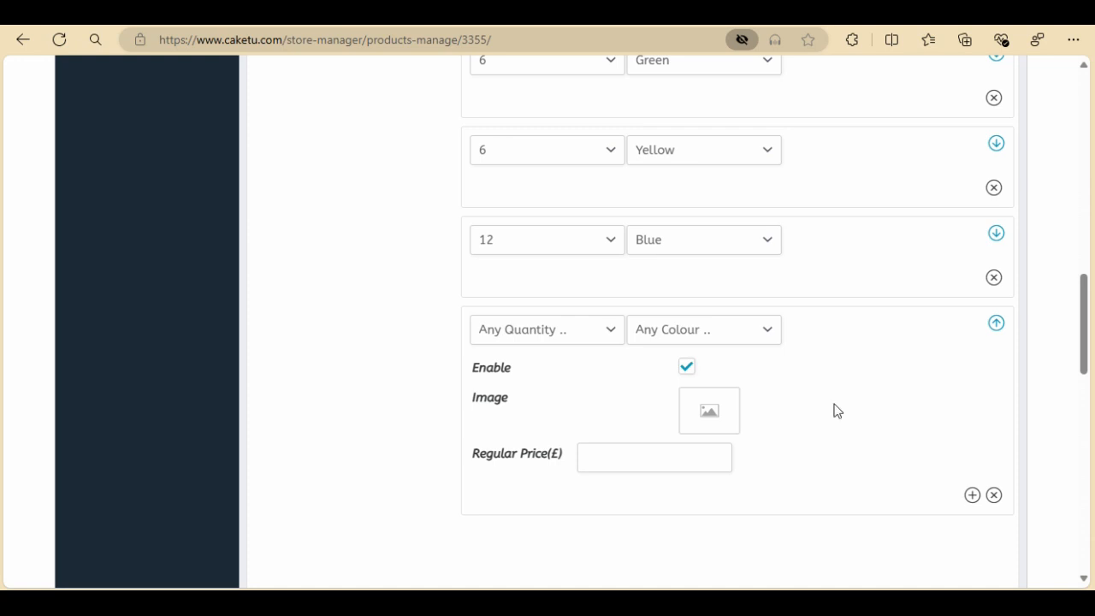
click(615, 333)
click(514, 386)
click(671, 336)
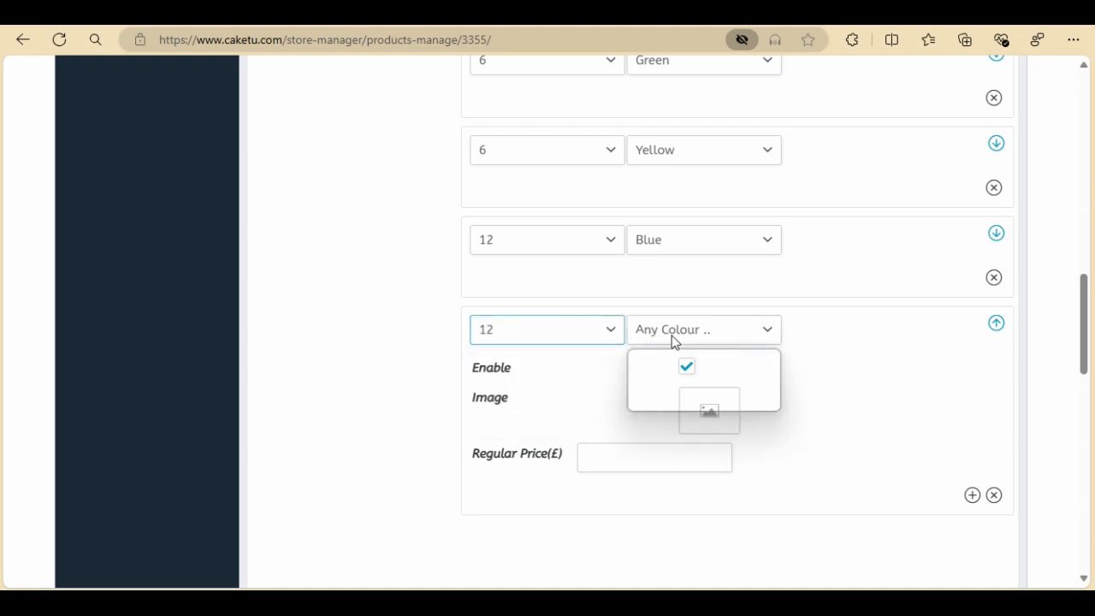
click(653, 388)
click(701, 411)
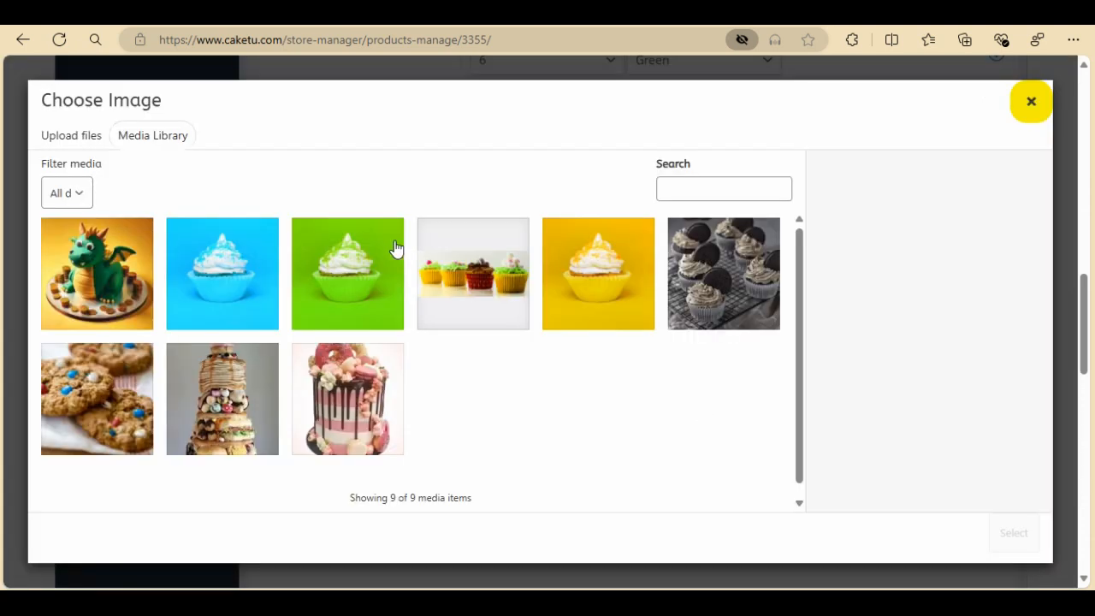
click(298, 272)
click(1013, 539)
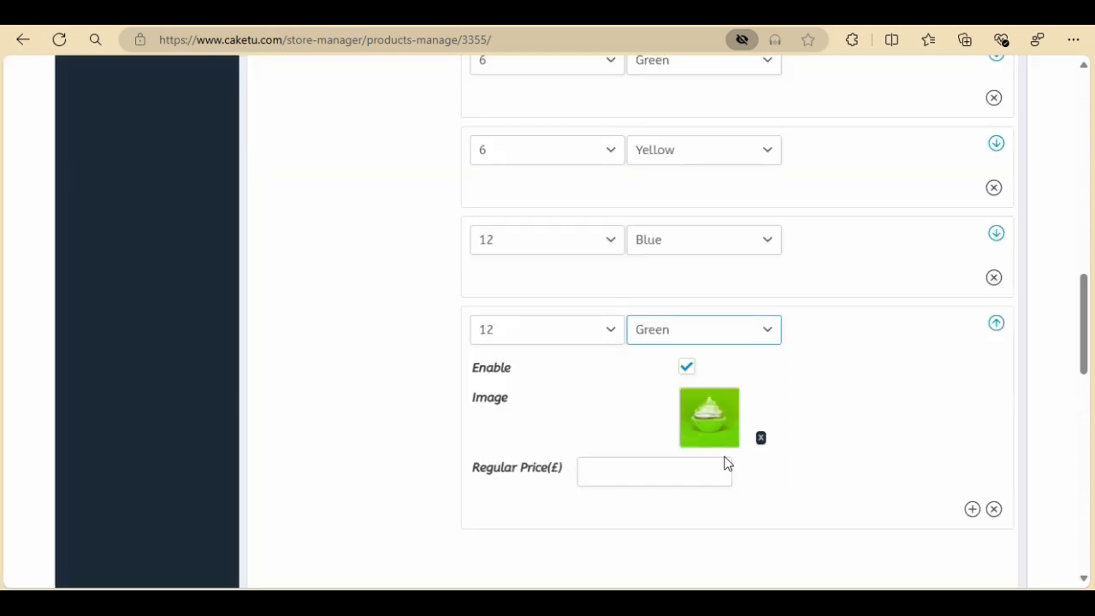
click(676, 462)
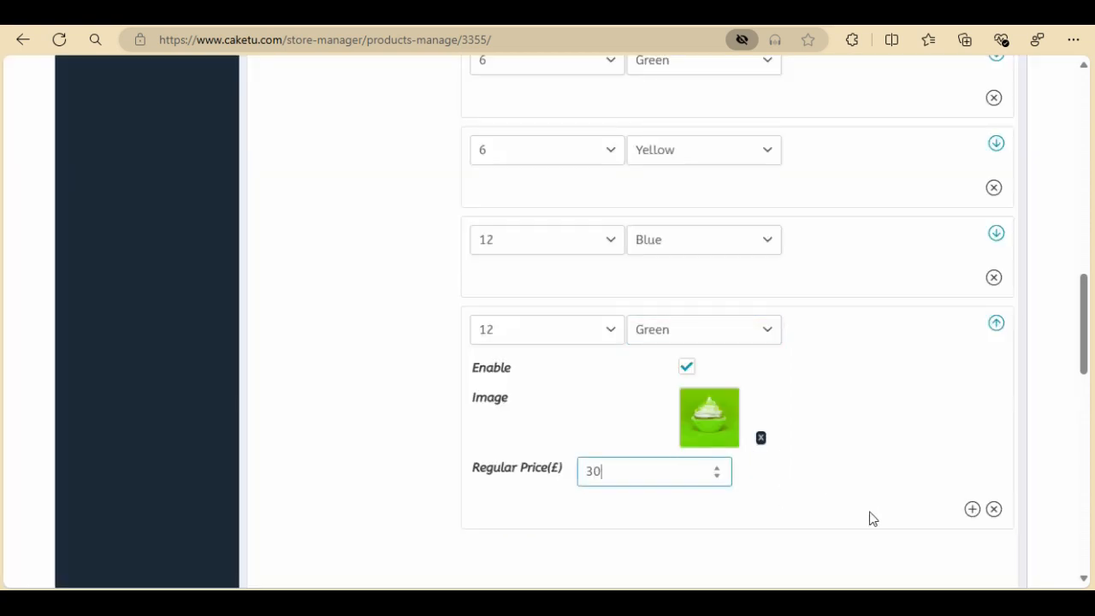
Add a variation with Quantity 12 and Colour Yellow, the yellow cupcake image and a regular price of £30
click(972, 509)
scroll(851, 365, down, 2)
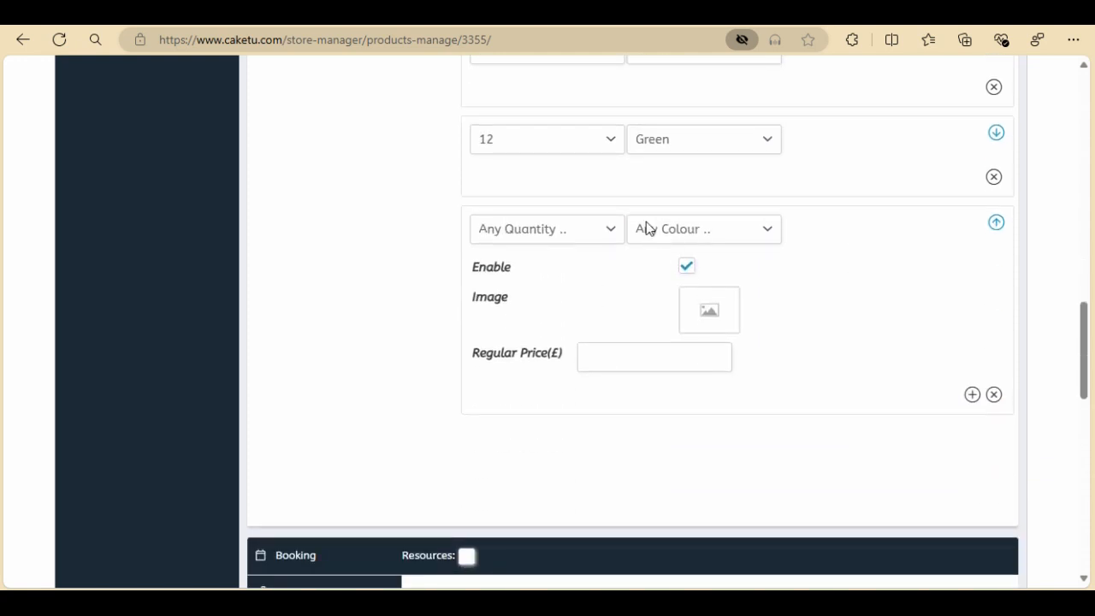
click(613, 228)
click(533, 285)
click(683, 229)
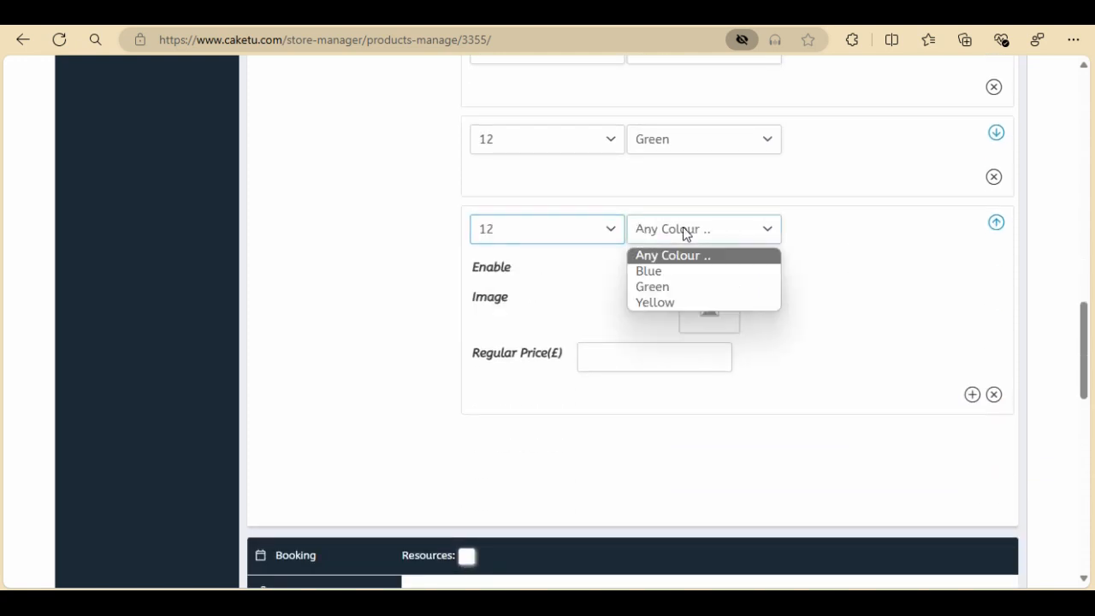
click(689, 303)
click(707, 318)
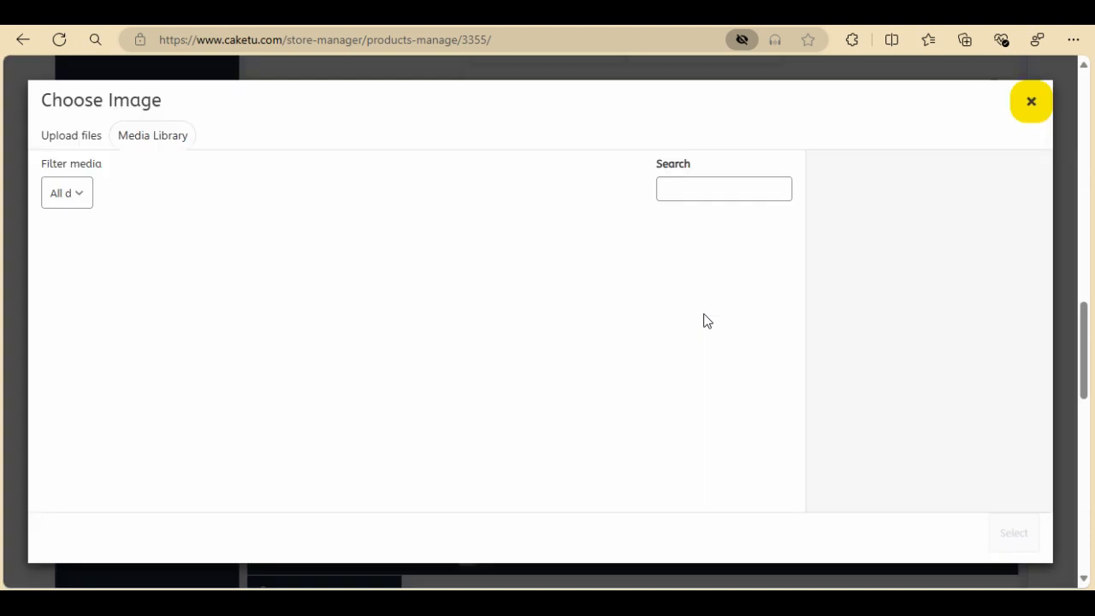
click(596, 306)
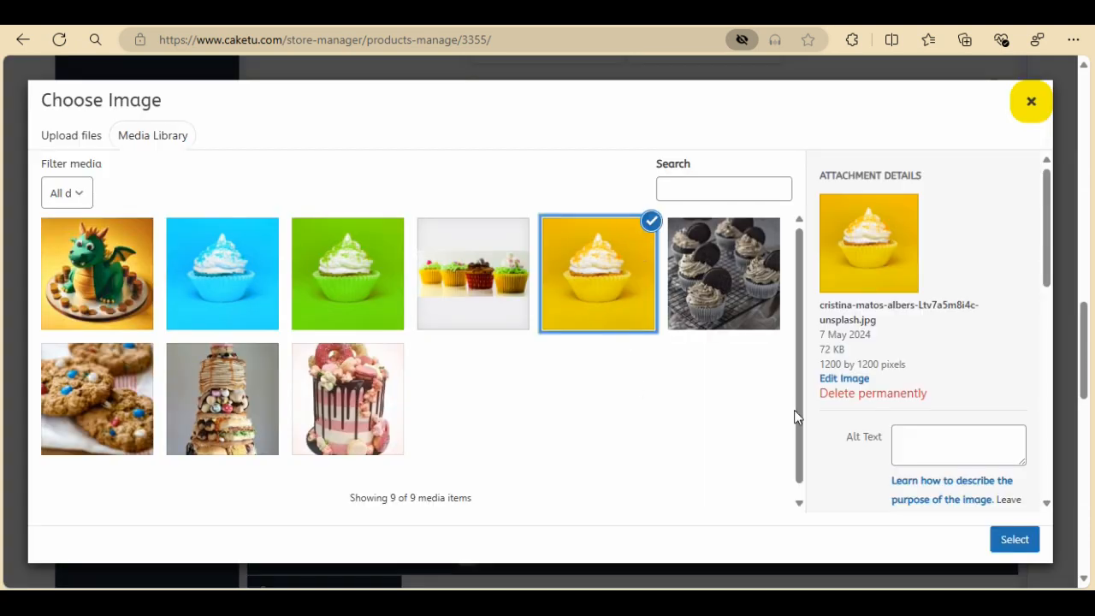
click(995, 539)
click(637, 387)
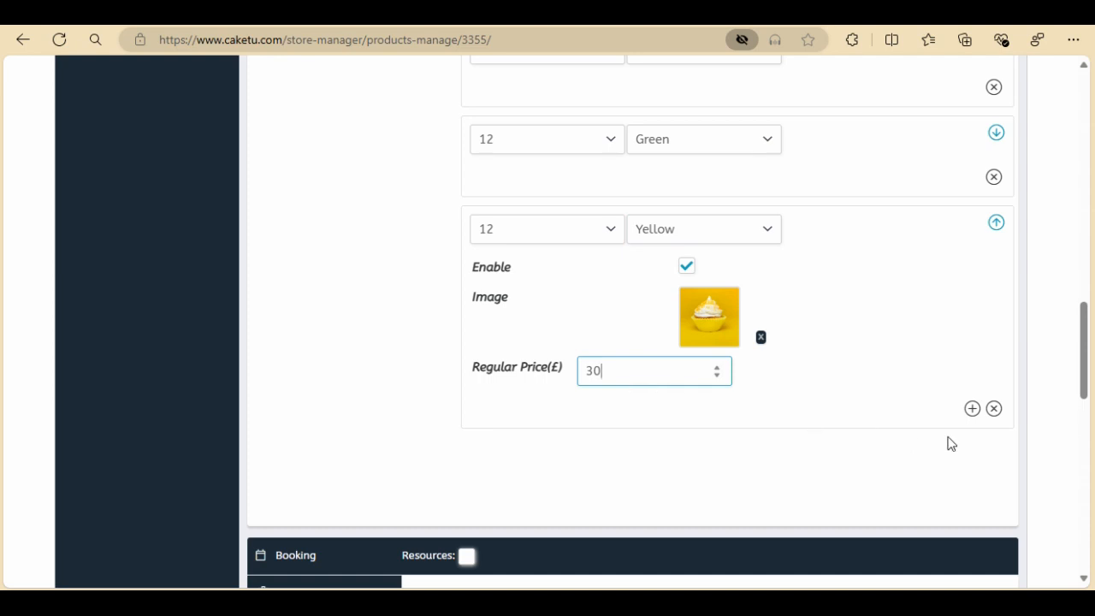
Submit the product changes
scroll(782, 411, down, 3)
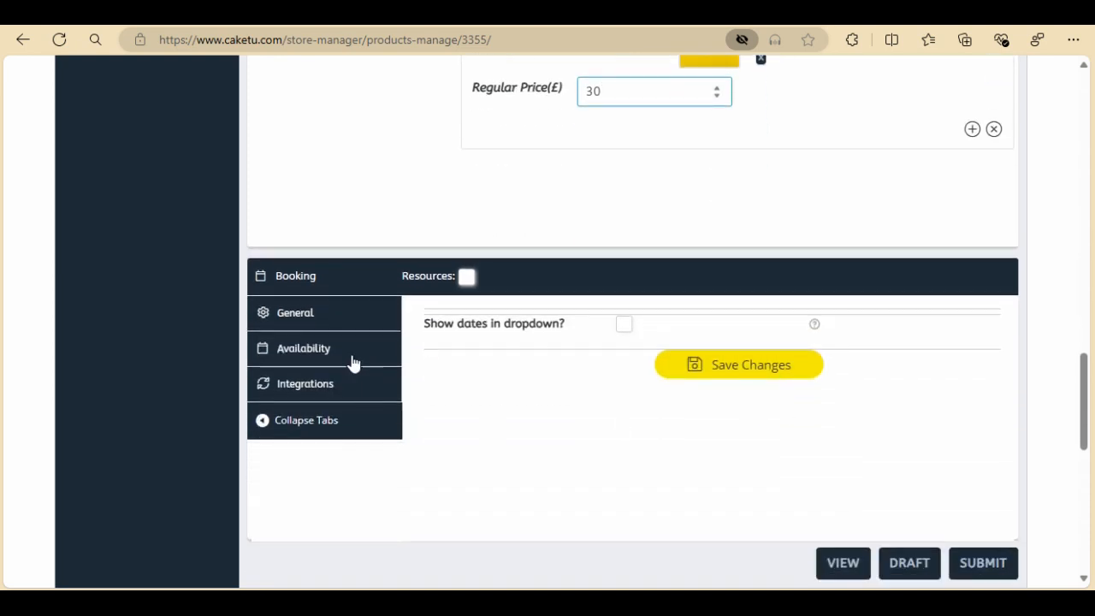
scroll(668, 419, down, 1)
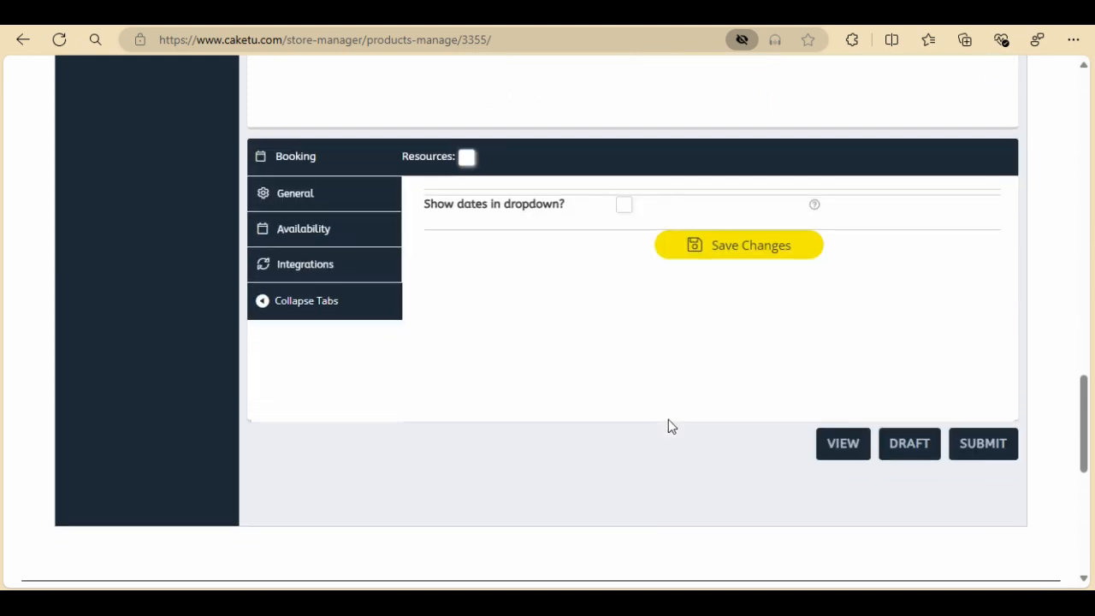
click(953, 458)
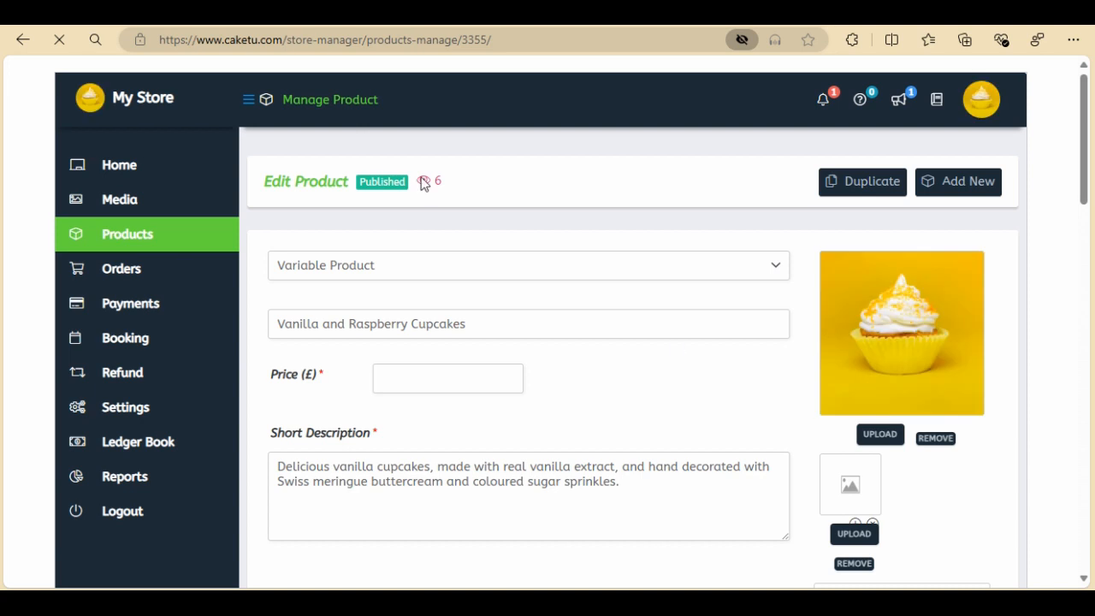
Open the live product page and switch the Colour to Blue and Green and the Quantity to 6 to check images and prices
click(424, 186)
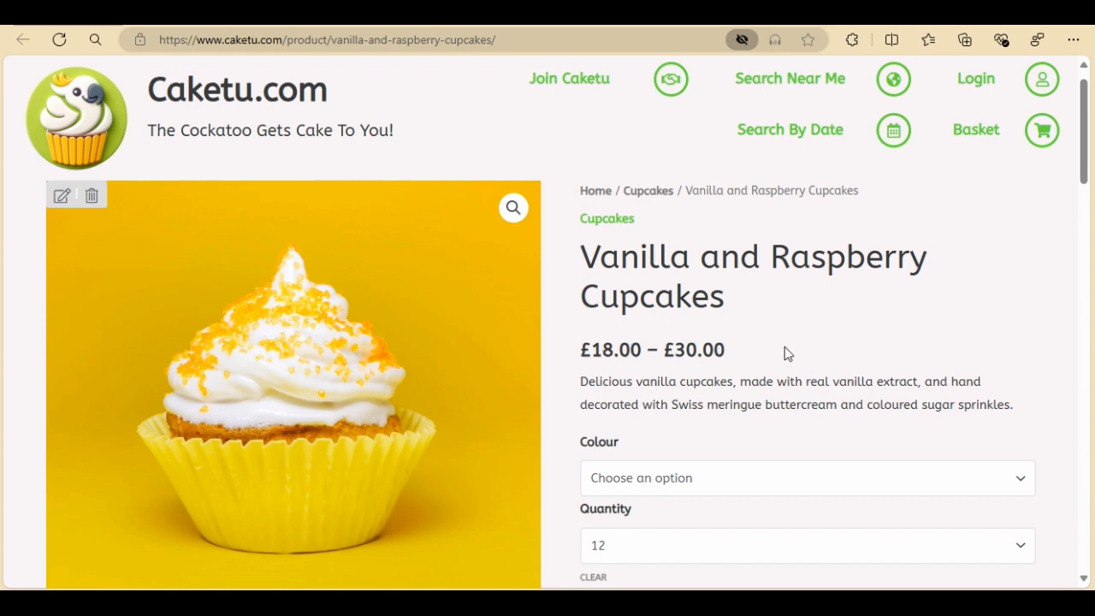
scroll(784, 346, down, 2)
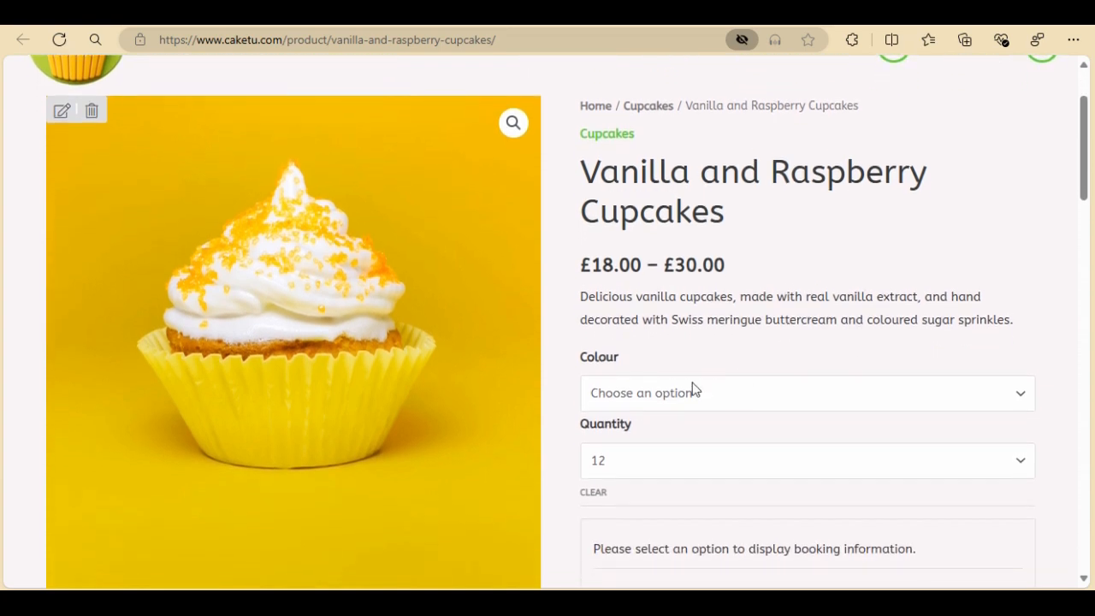
click(694, 391)
click(621, 437)
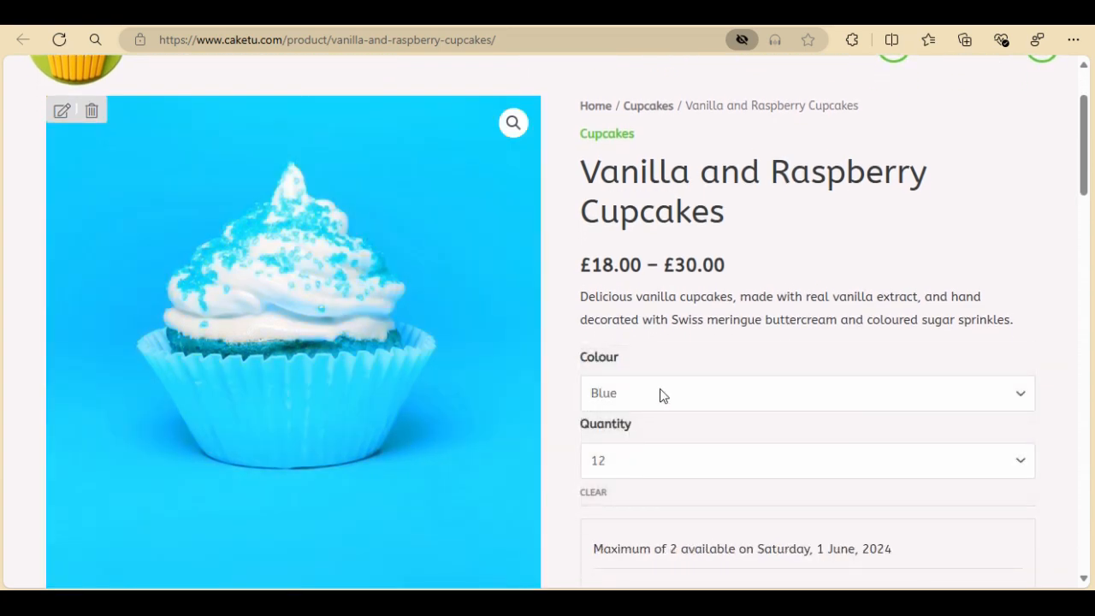
click(660, 394)
click(656, 453)
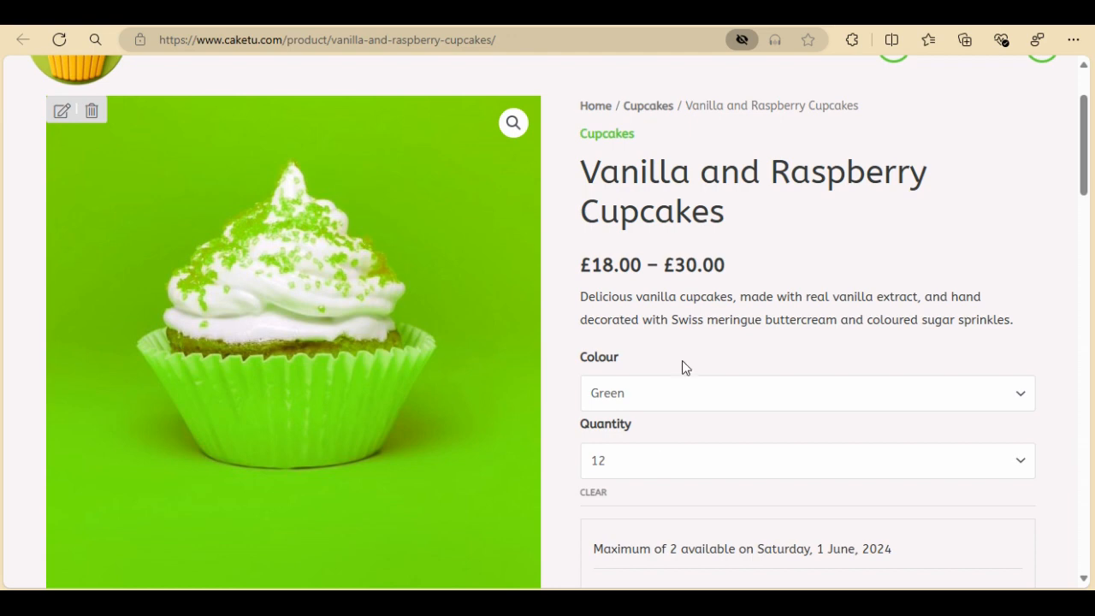
scroll(682, 360, down, 8)
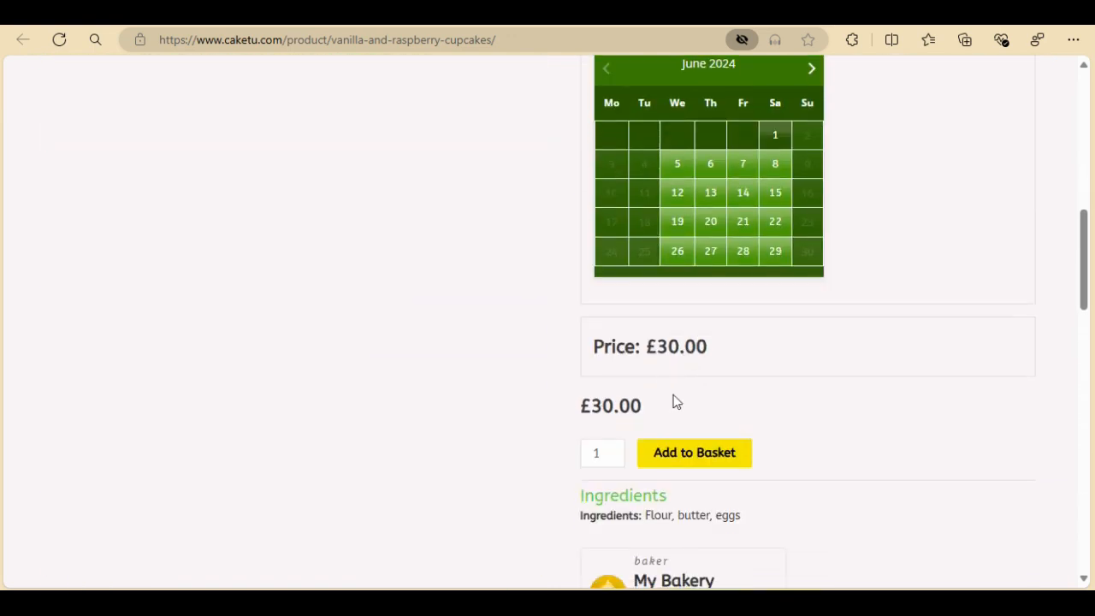
scroll(674, 400, up, 10)
scroll(659, 486, down, 2)
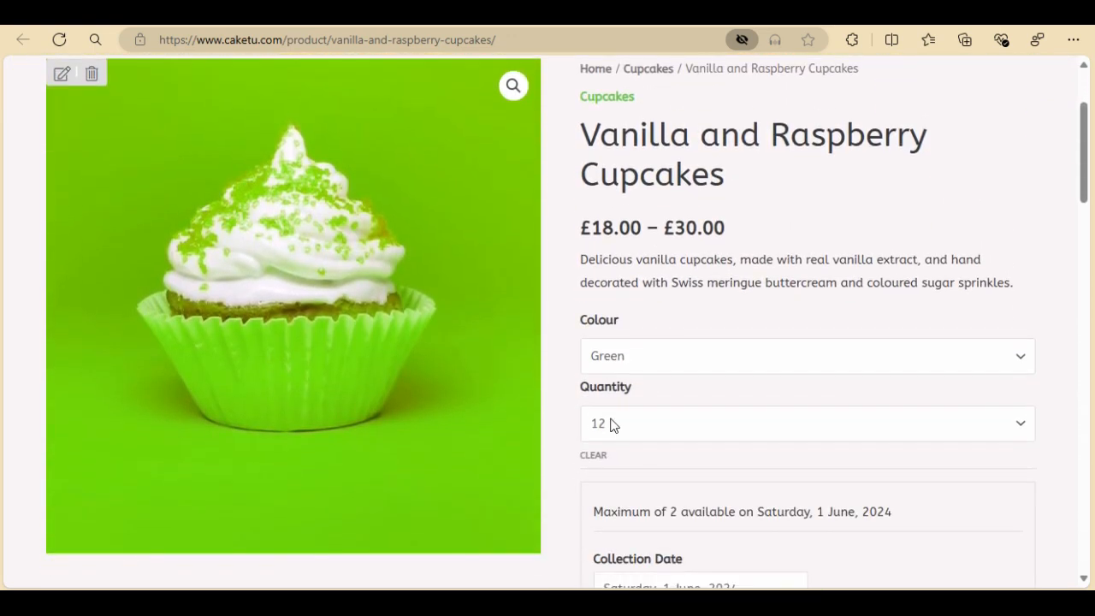
click(613, 430)
click(619, 470)
scroll(711, 416, down, 6)
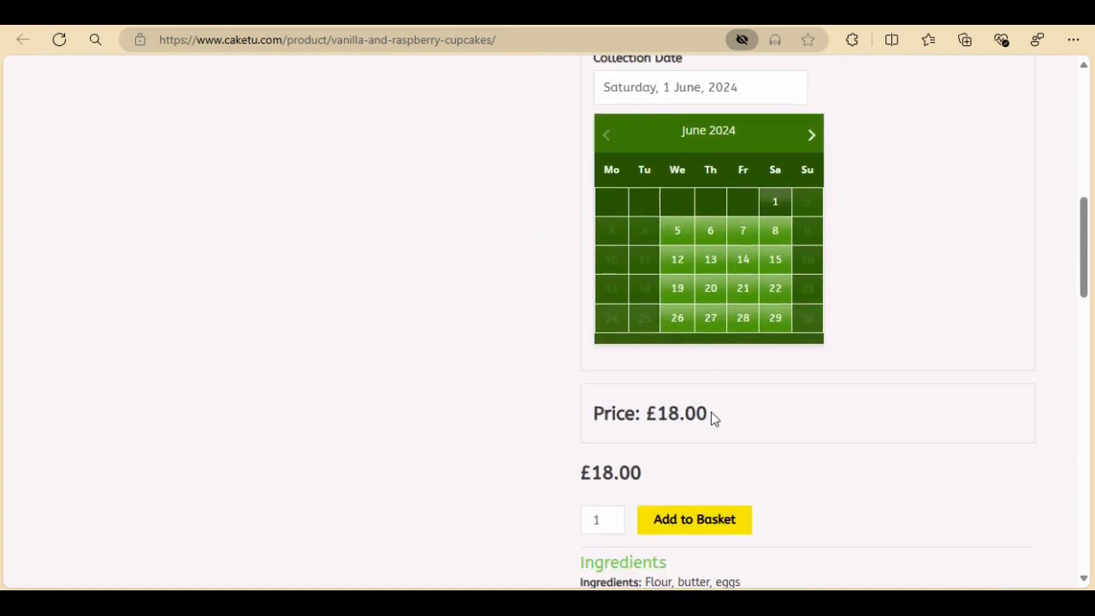
scroll(711, 414, up, 6)
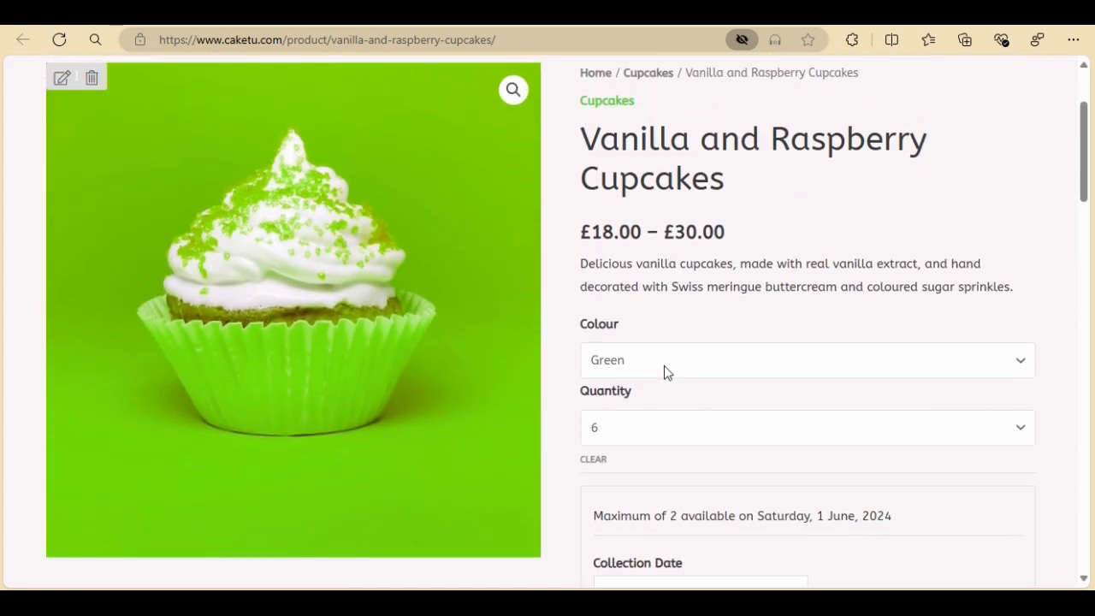
scroll(664, 365, up, 1)
Return to editing the product and activate the Any Dietary Requirements attribute
click(63, 106)
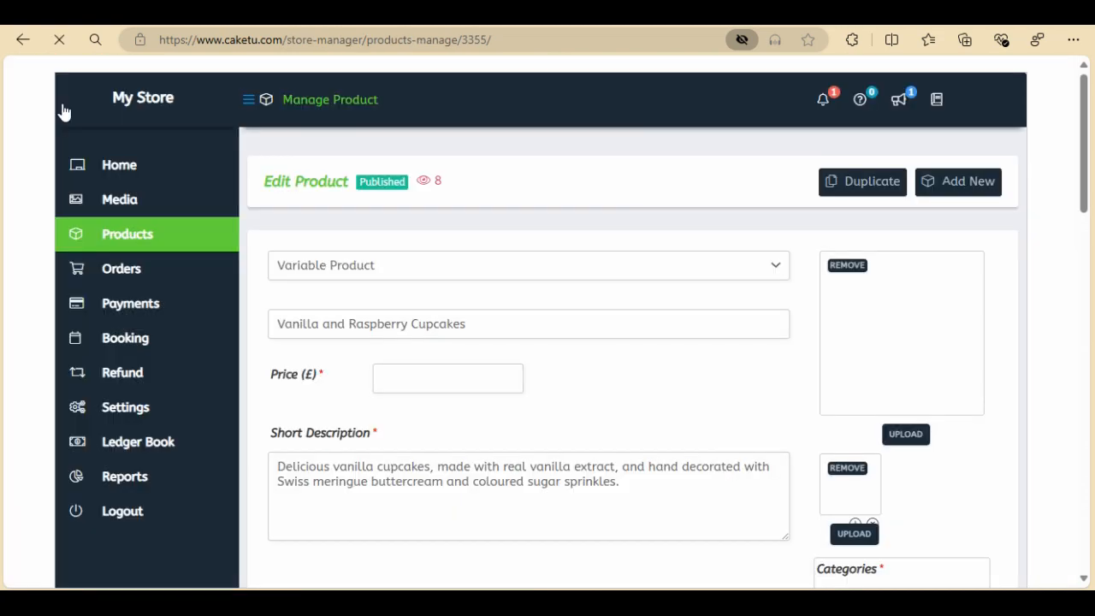
scroll(664, 384, down, 7)
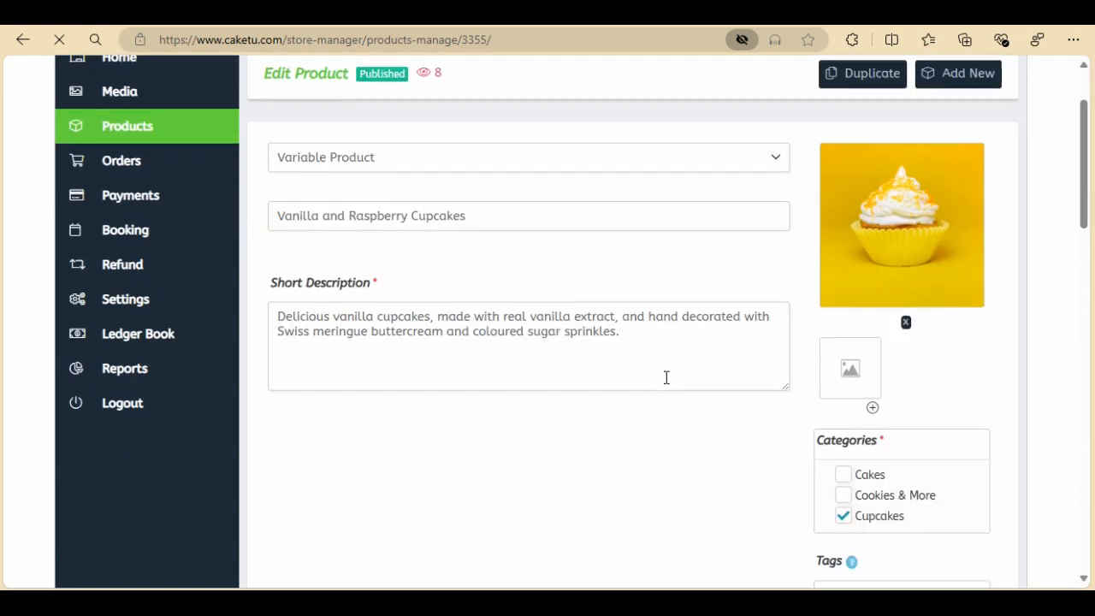
scroll(665, 384, down, 1)
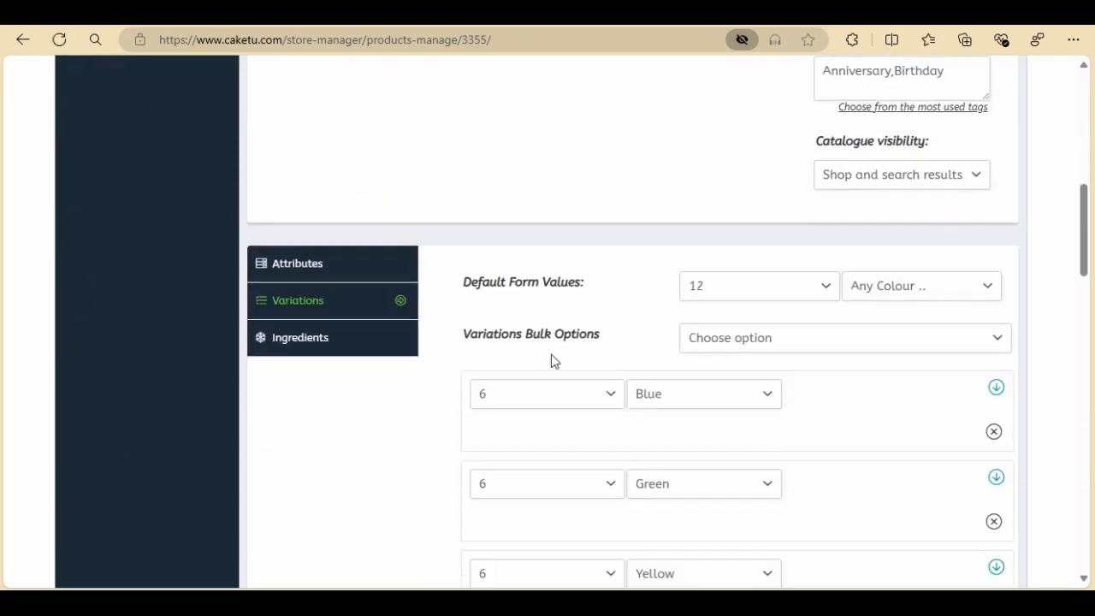
click(313, 269)
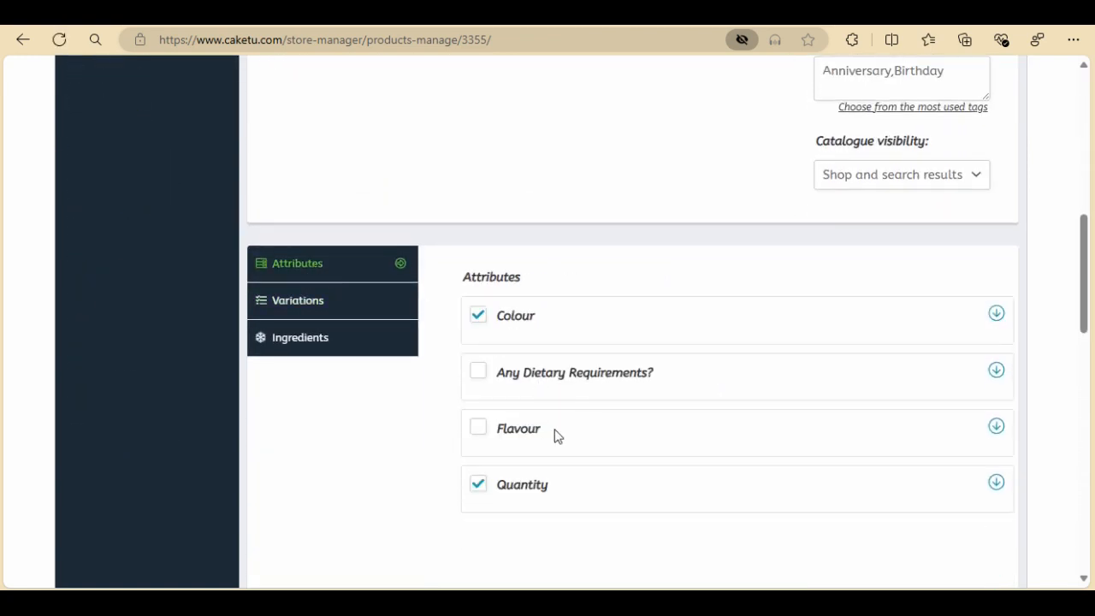
click(478, 376)
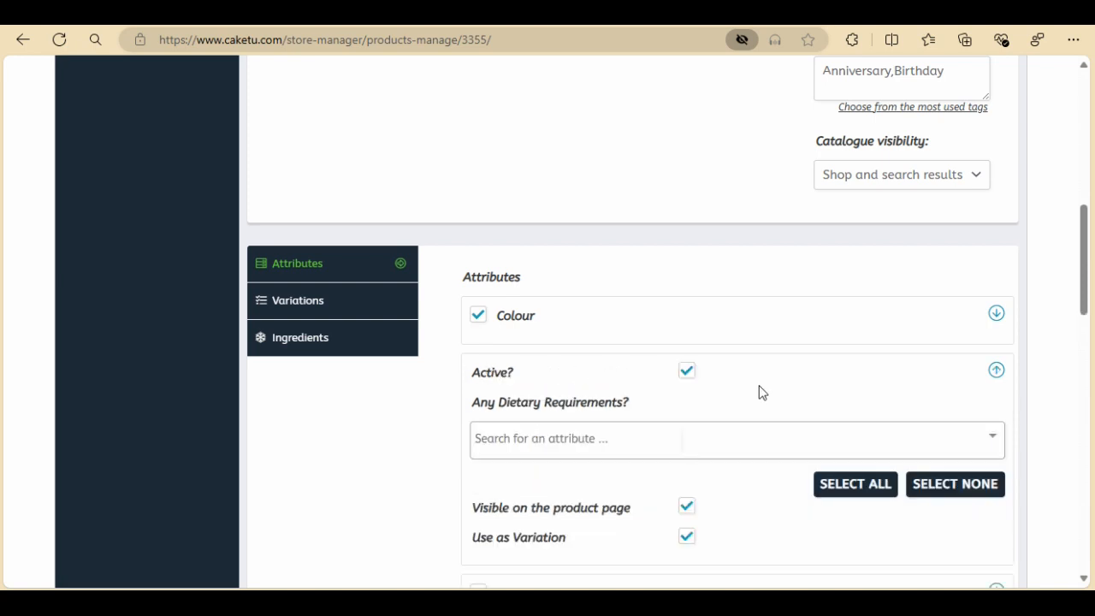
Add n/a, Dairy-Free, Eggless, Gluten-Free and Vegan as values of the Any Dietary Requirements attribute
scroll(759, 392, down, 1)
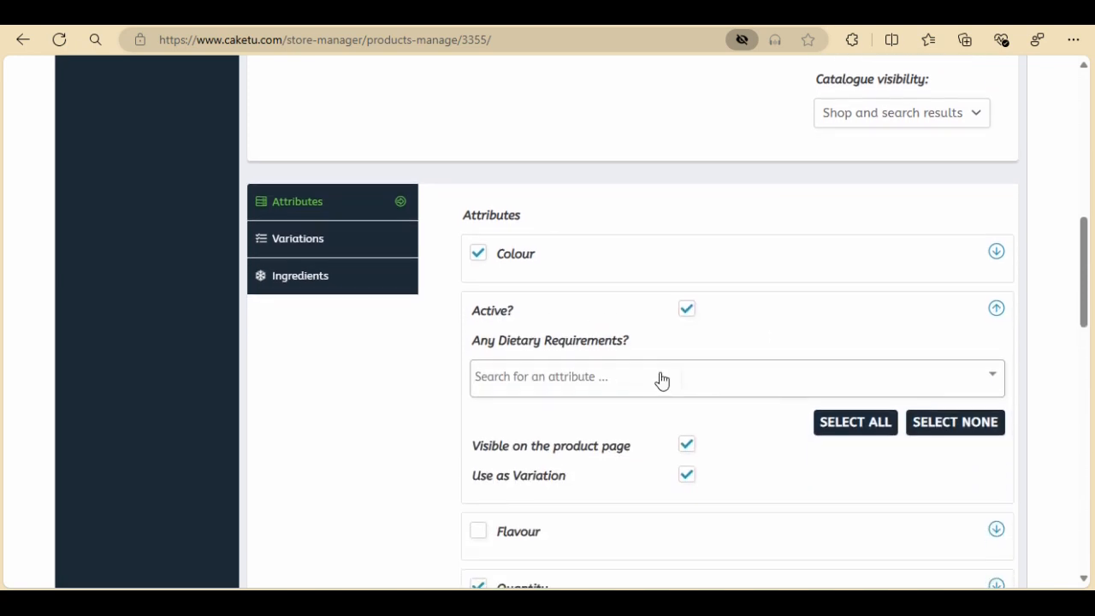
click(661, 380)
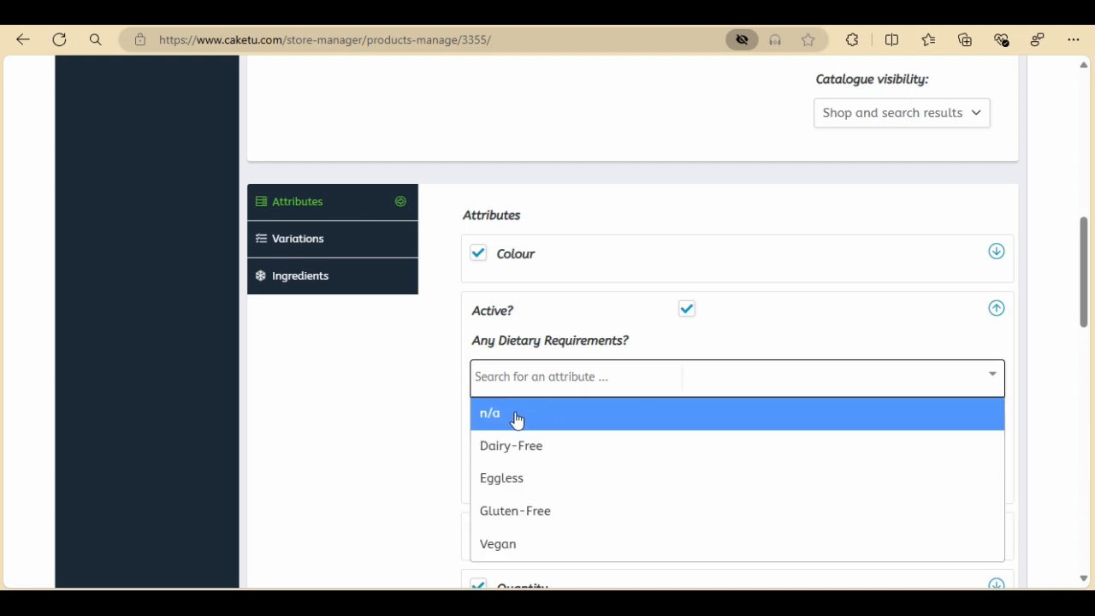
click(581, 415)
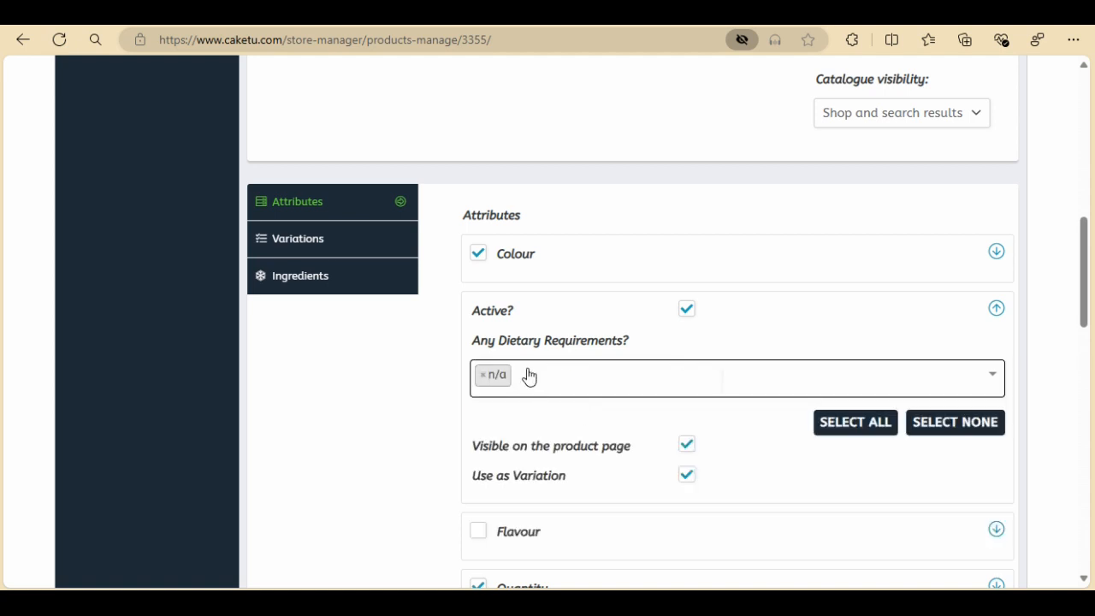
click(529, 377)
click(533, 446)
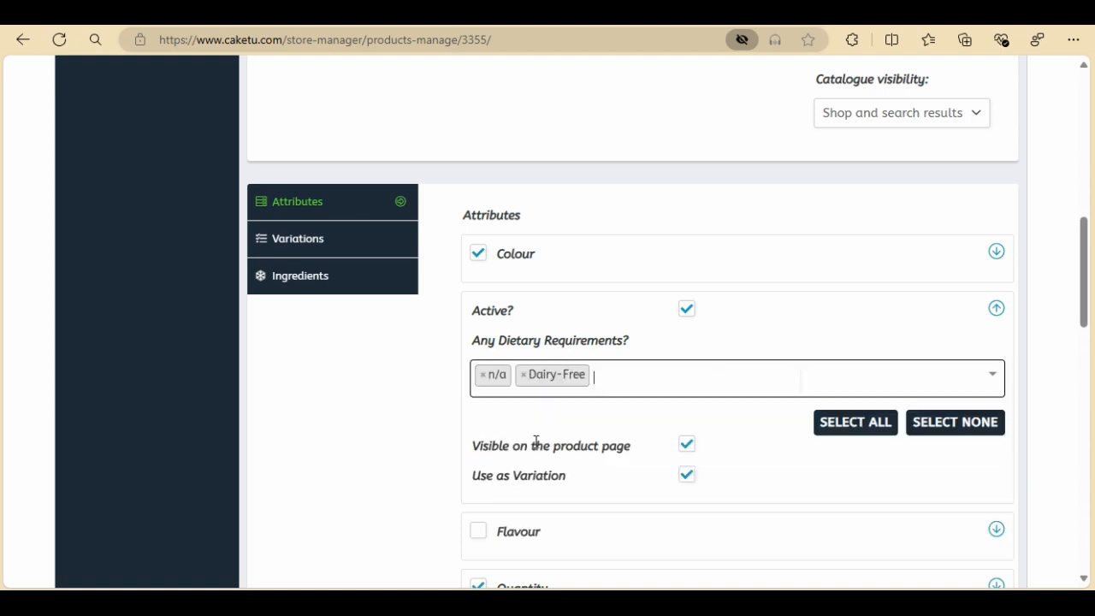
click(611, 376)
click(562, 482)
click(659, 387)
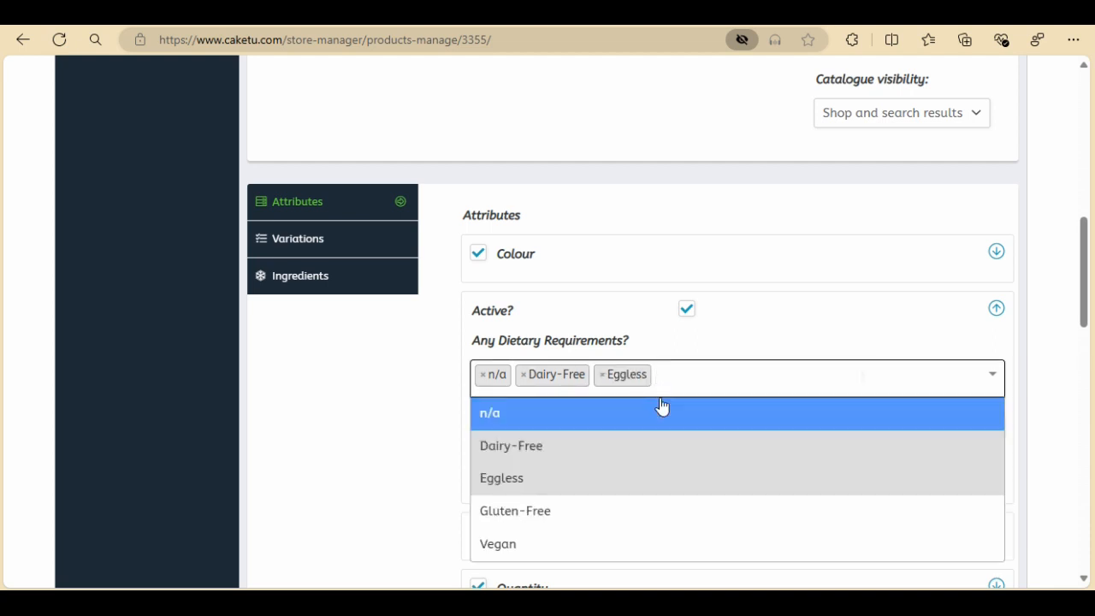
click(643, 510)
click(770, 374)
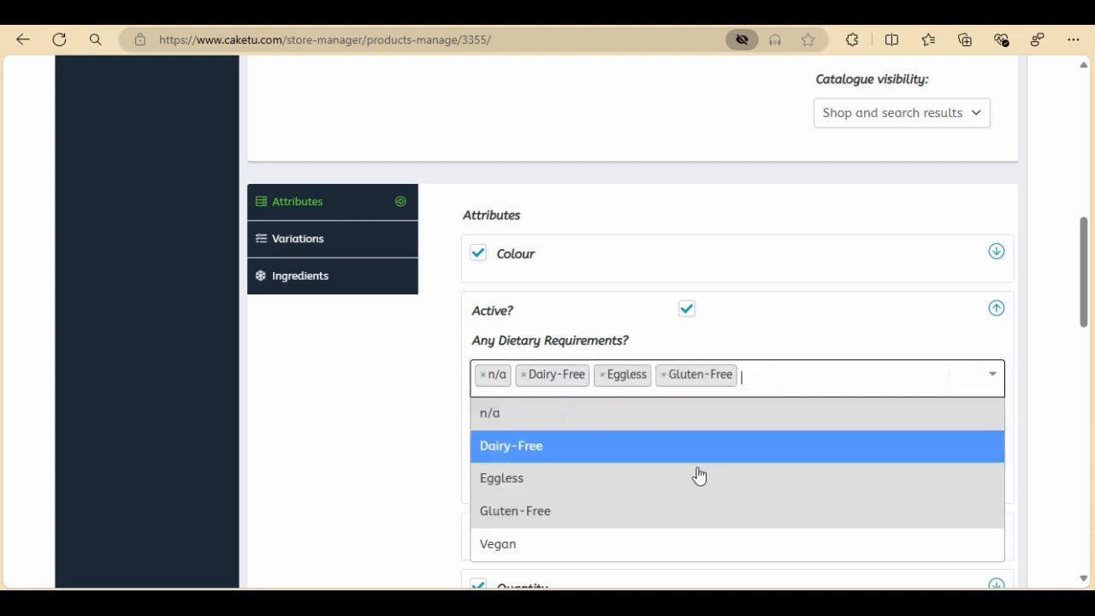
click(639, 558)
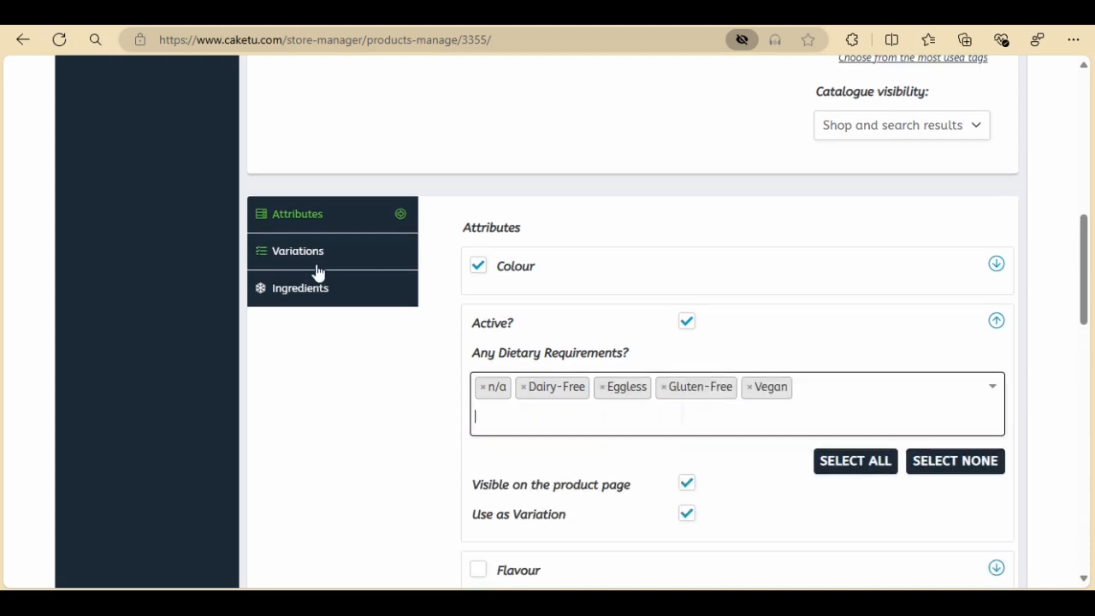
Set the default Any Dietary Requirements form value for the variations to n/a
scroll(352, 132, down, 1)
click(345, 151)
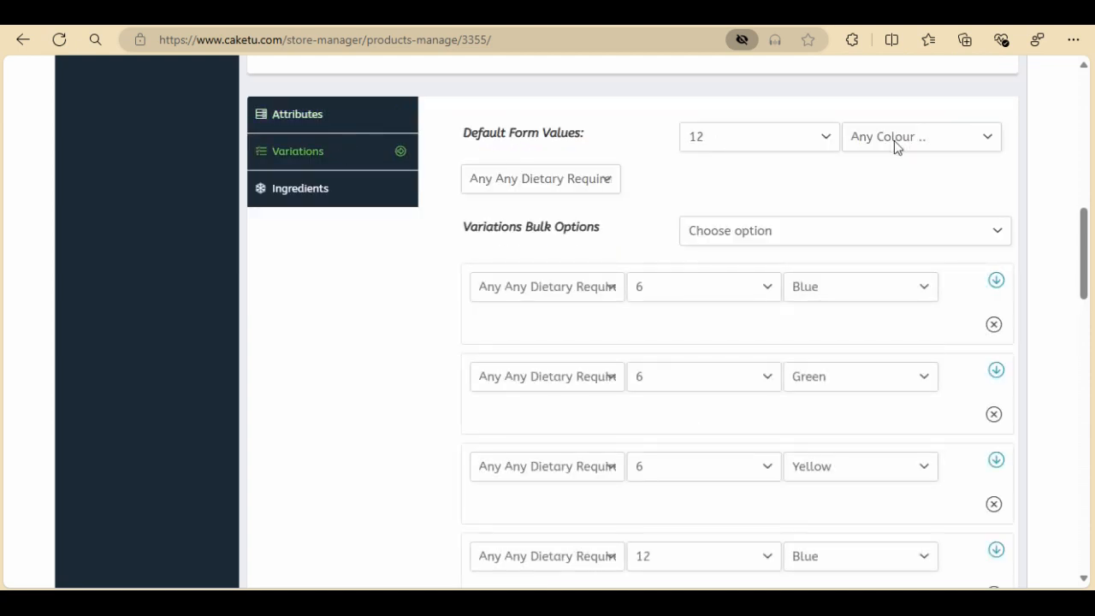
click(609, 182)
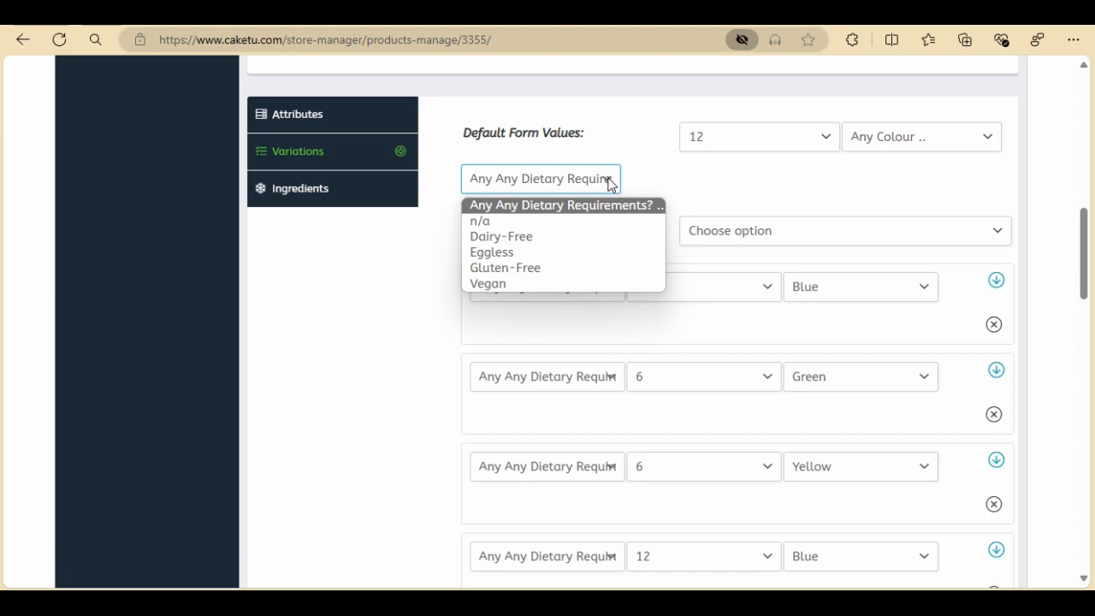
click(524, 222)
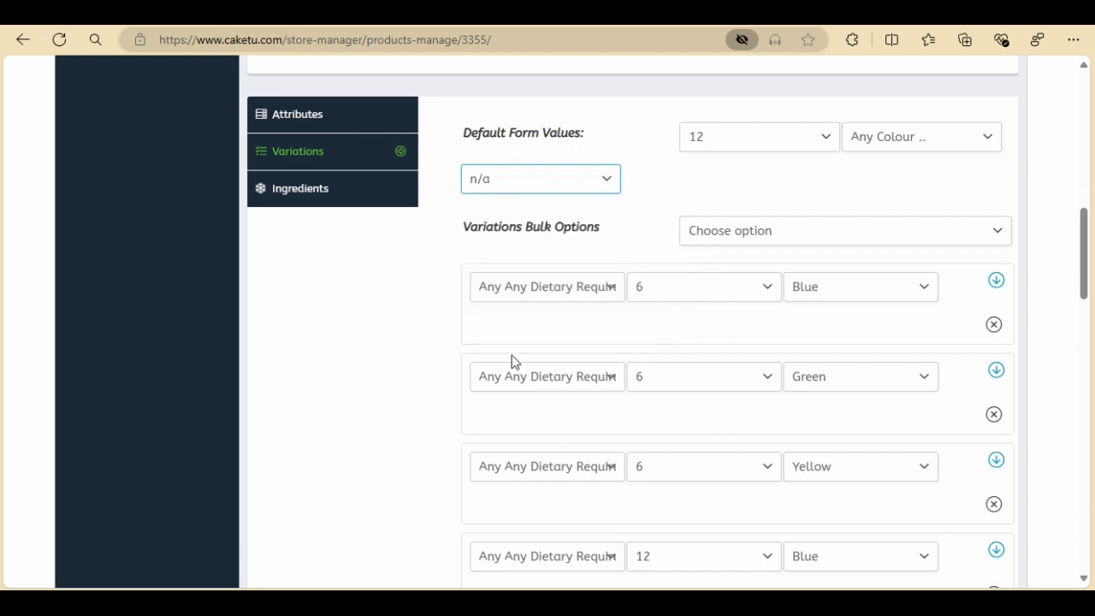
Submit the product changes
scroll(675, 189, down, 3)
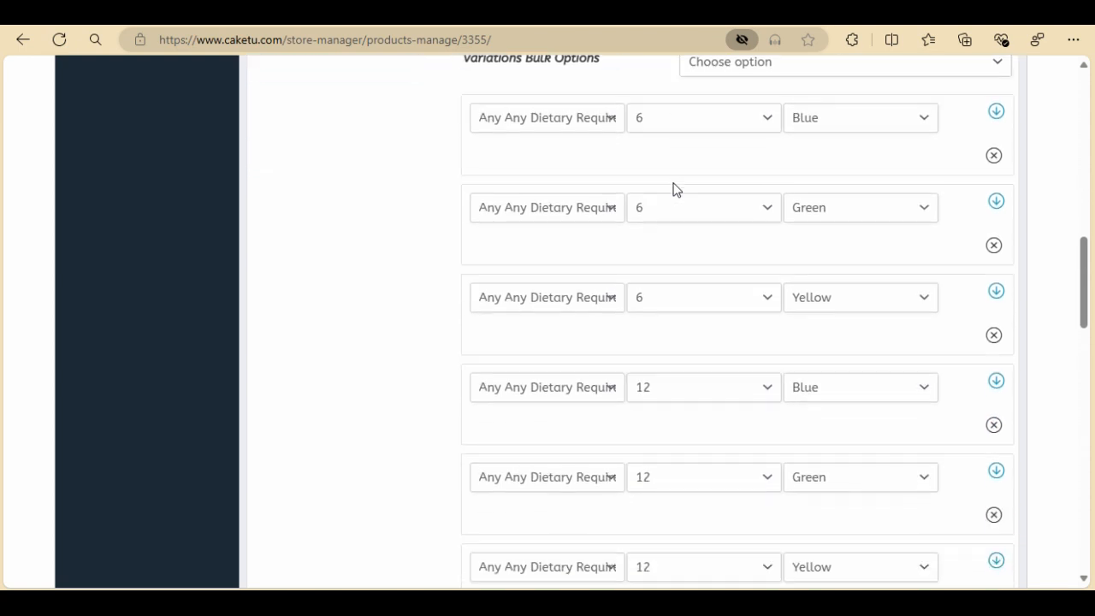
scroll(675, 189, down, 6)
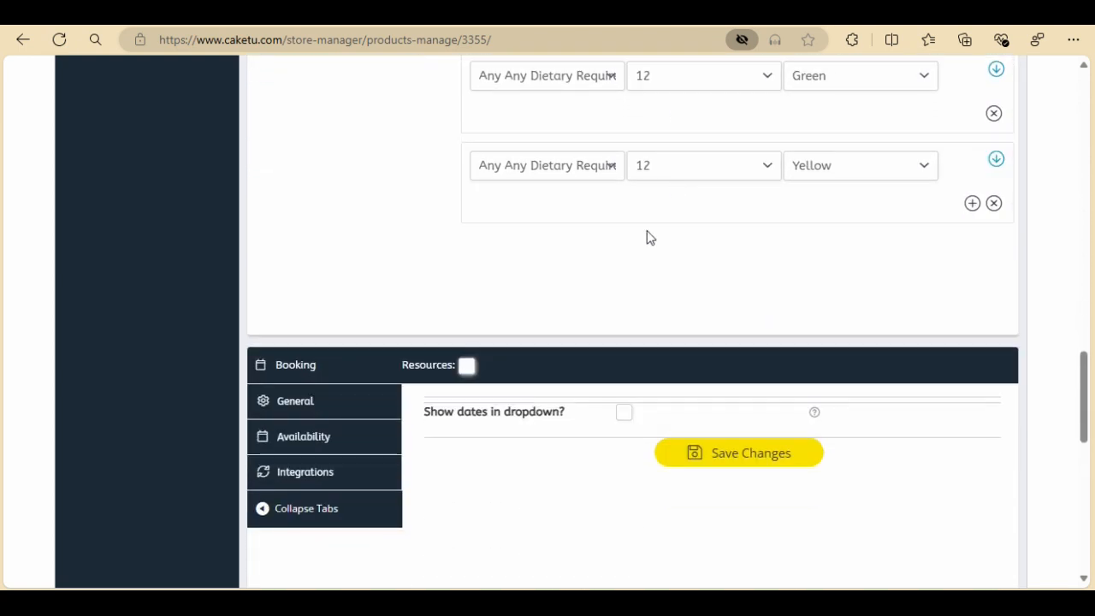
scroll(650, 237, down, 5)
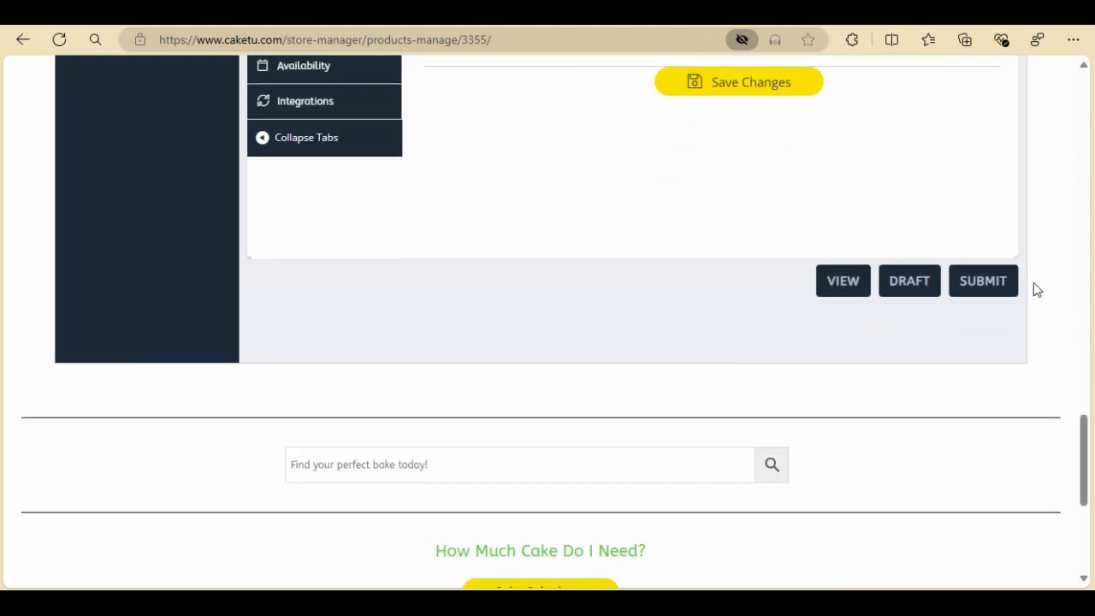
click(972, 285)
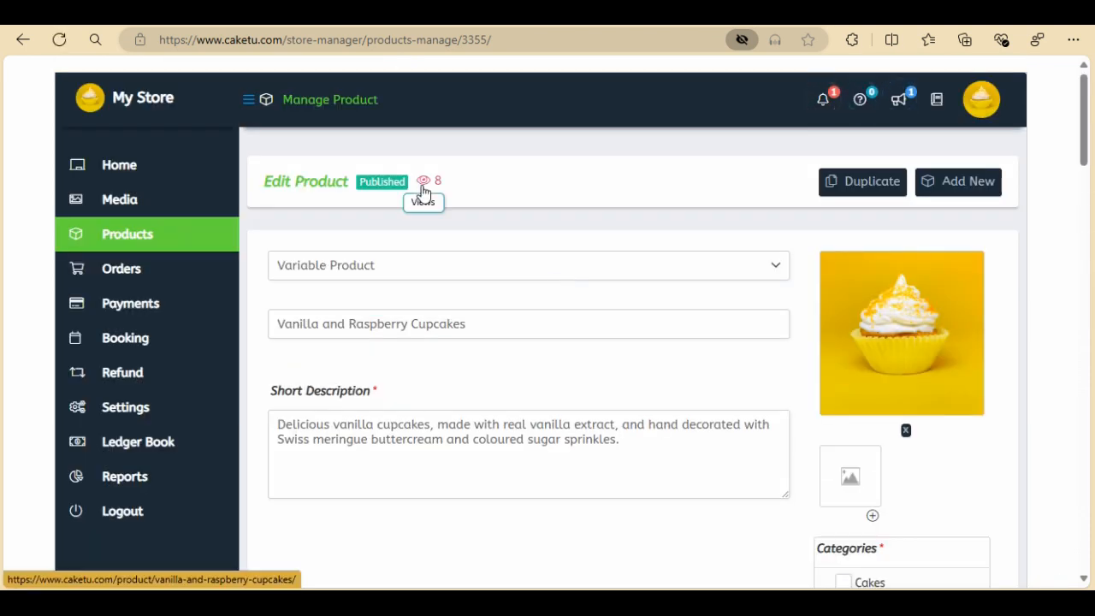
Open the live product page, pick Colour Blue and try the Dairy-Free and Gluten-Free dietary options
click(423, 185)
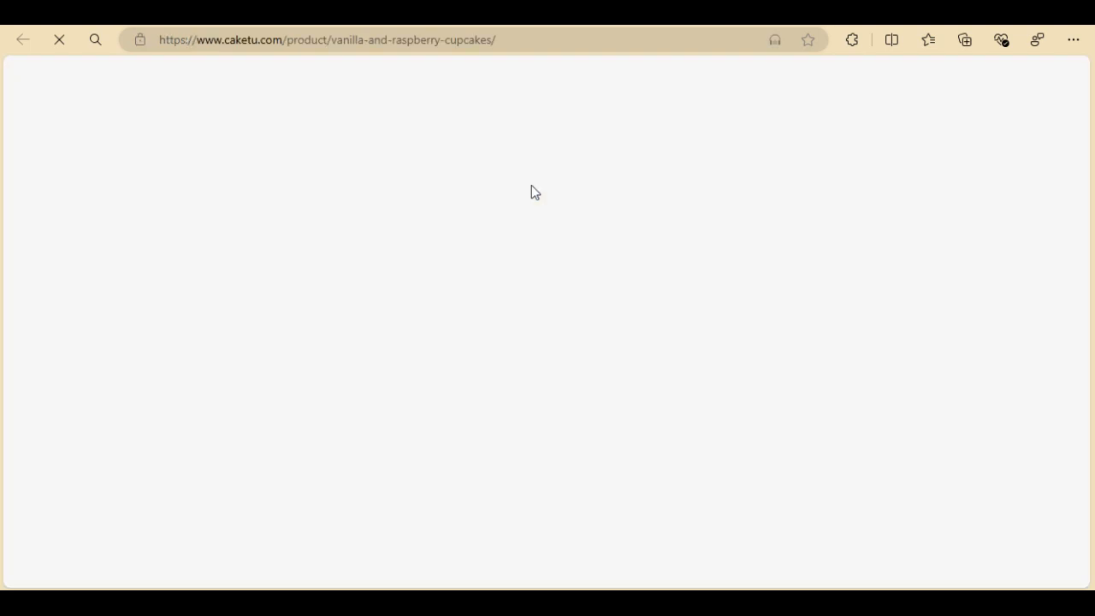
scroll(562, 247, down, 1)
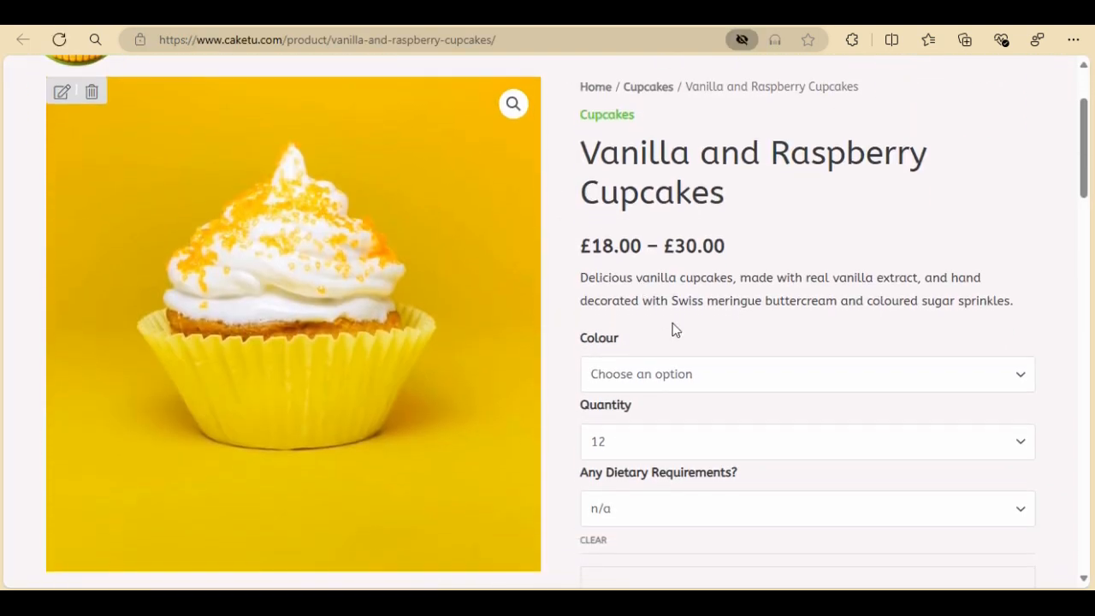
click(672, 368)
click(625, 419)
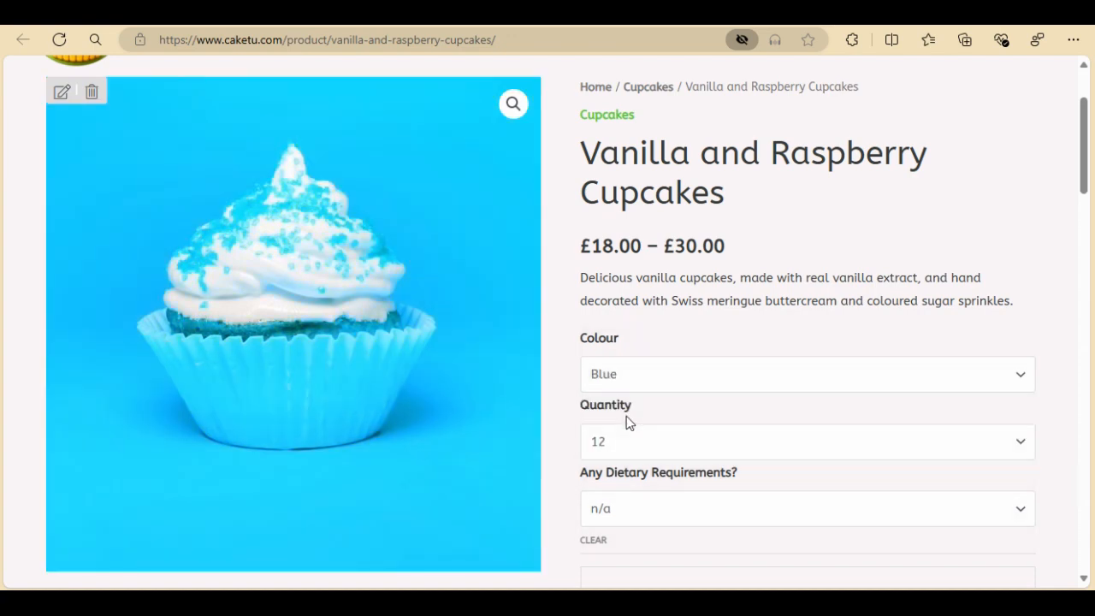
click(664, 512)
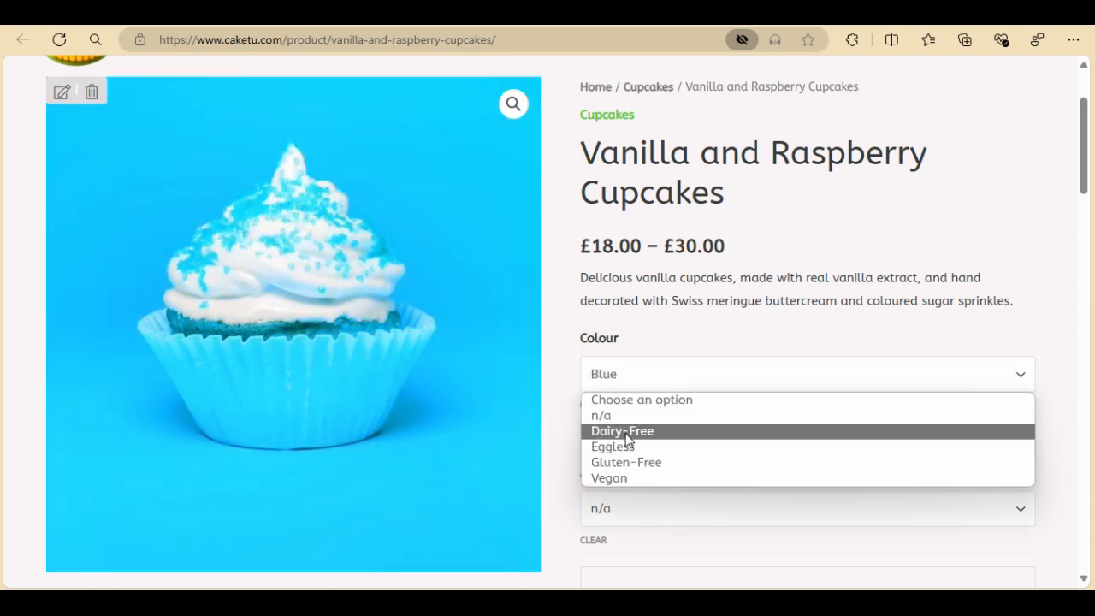
click(626, 433)
click(644, 500)
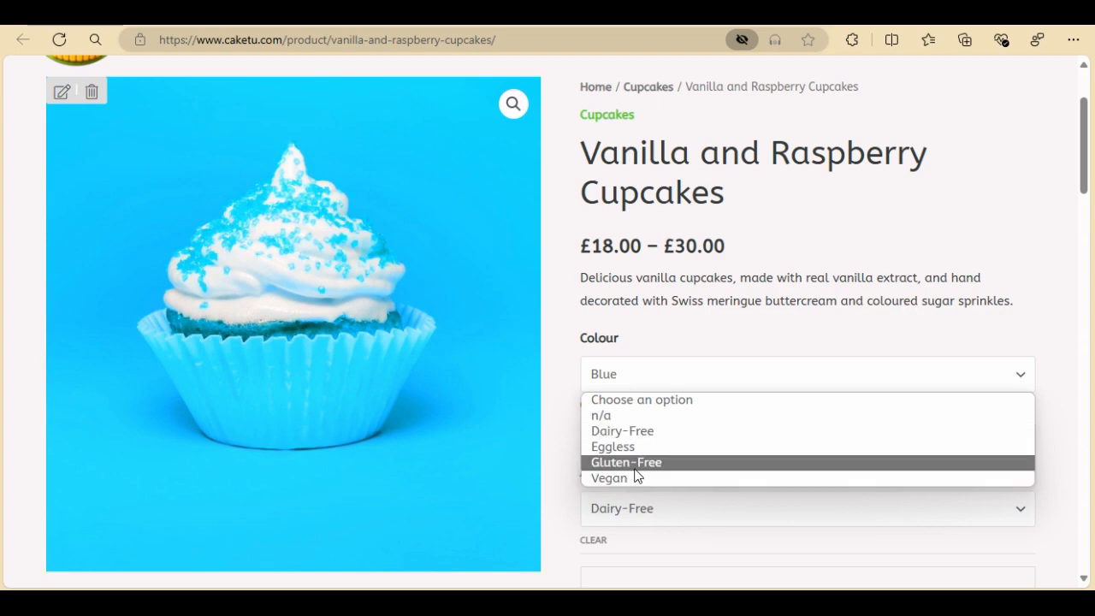
click(636, 470)
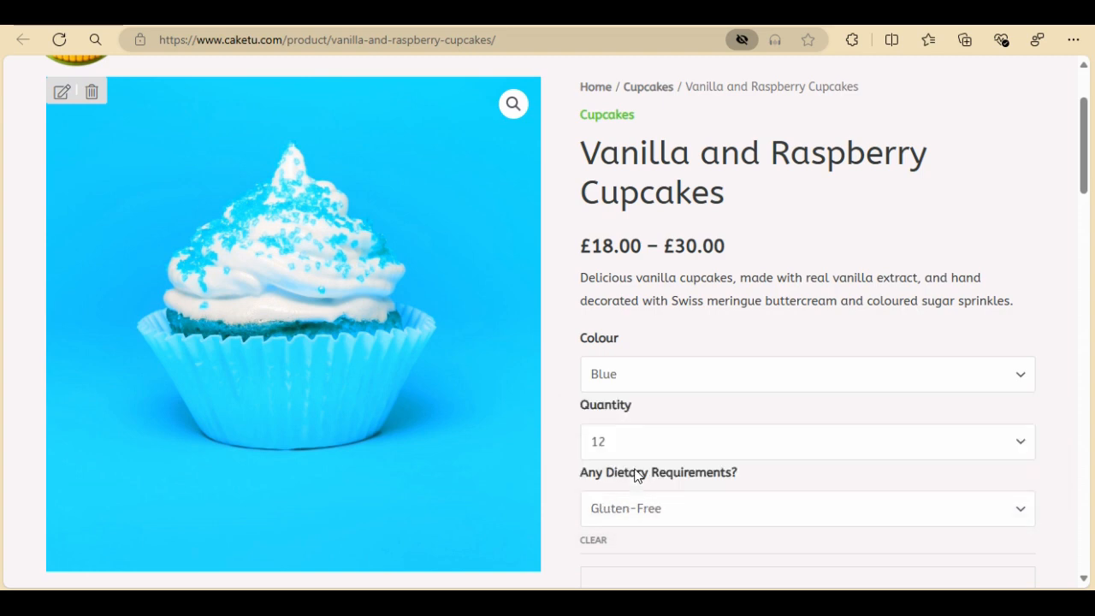